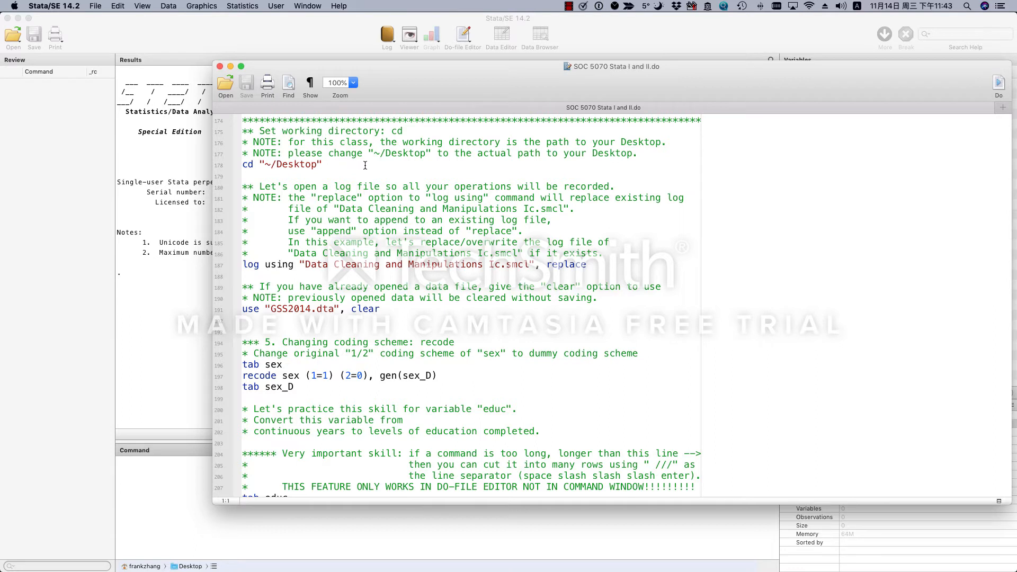
- Run only the cd "~/Desktop" line of the do-file to set the working directory
left_click(231, 164)
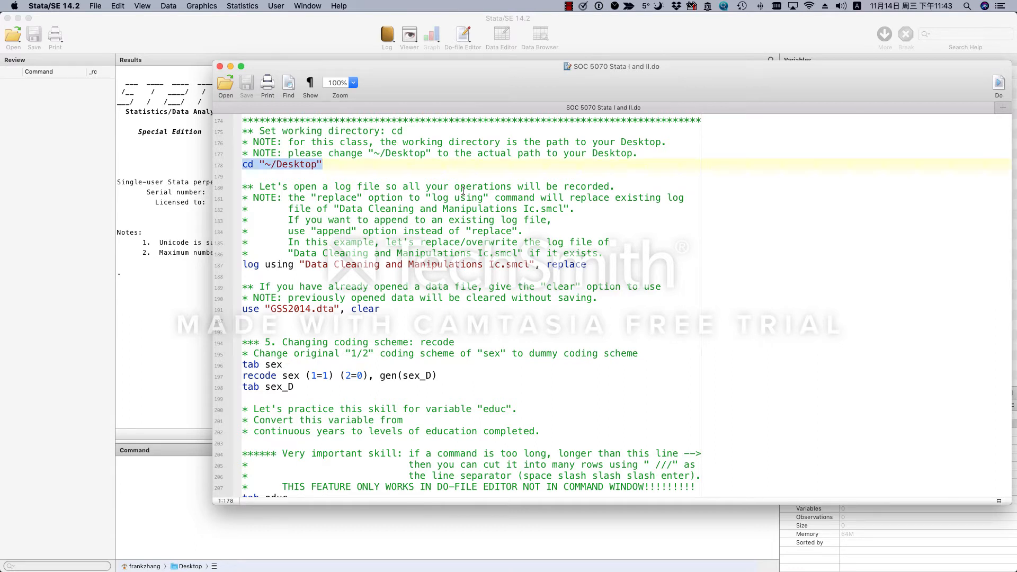
left_click(266, 165)
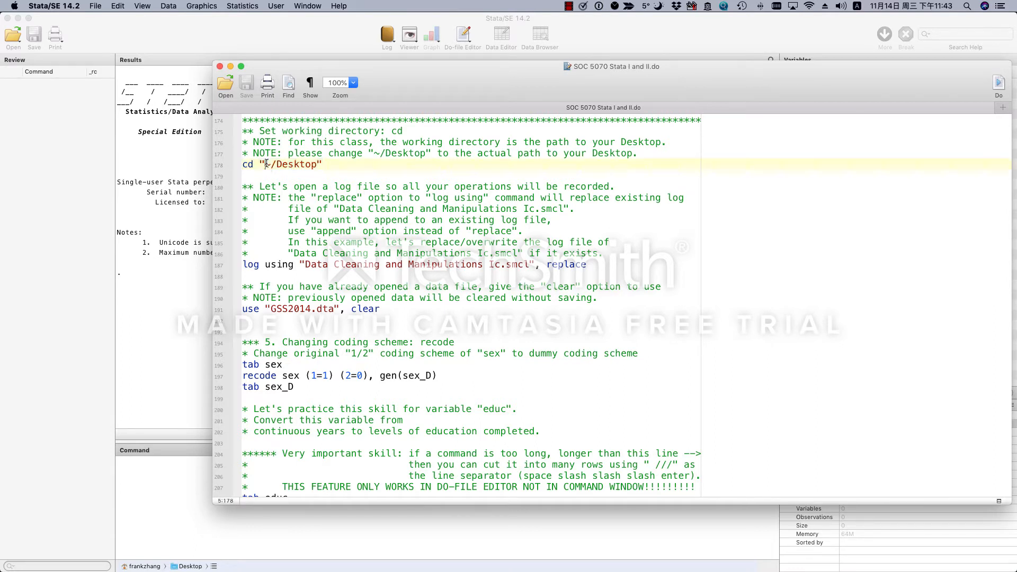
left_click_drag(267, 164, 316, 164)
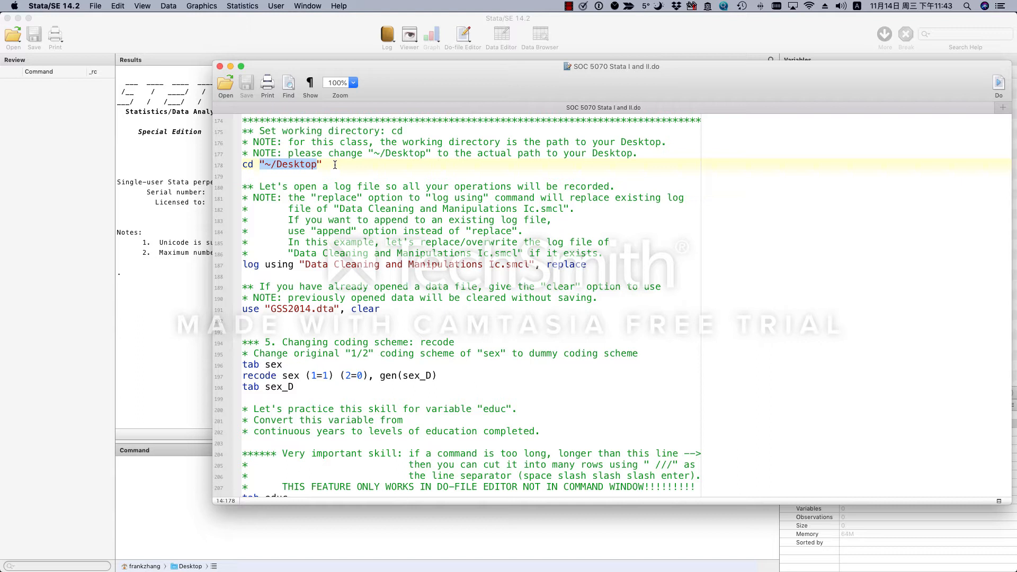
left_click_drag(318, 164, 265, 165)
left_click_drag(338, 165, 191, 168)
left_click(998, 84)
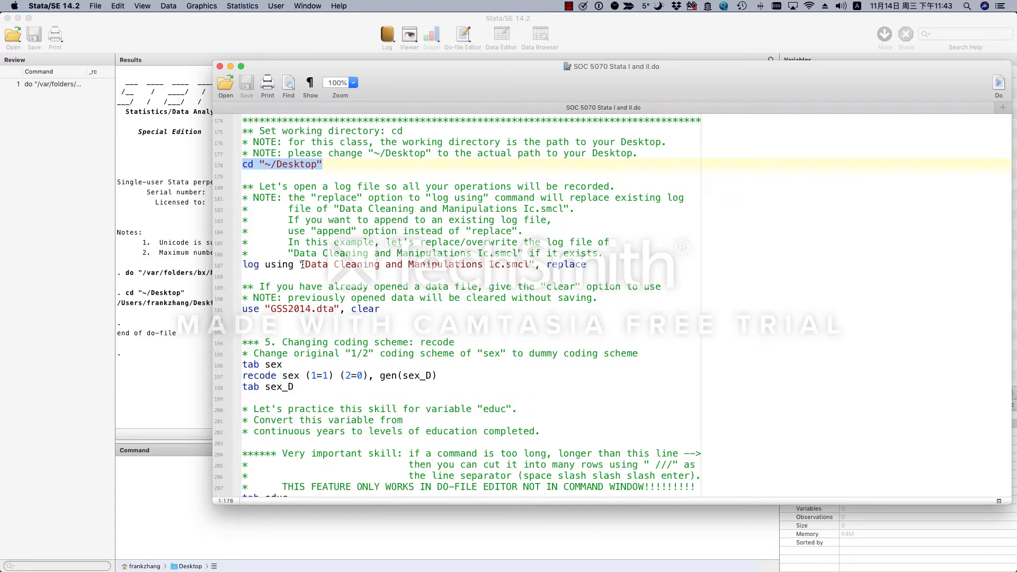
- Run the log using line to start the log file "Data Cleaning and Manipulations Ic.smcl" with the replace option
left_click_drag(304, 264, 532, 267)
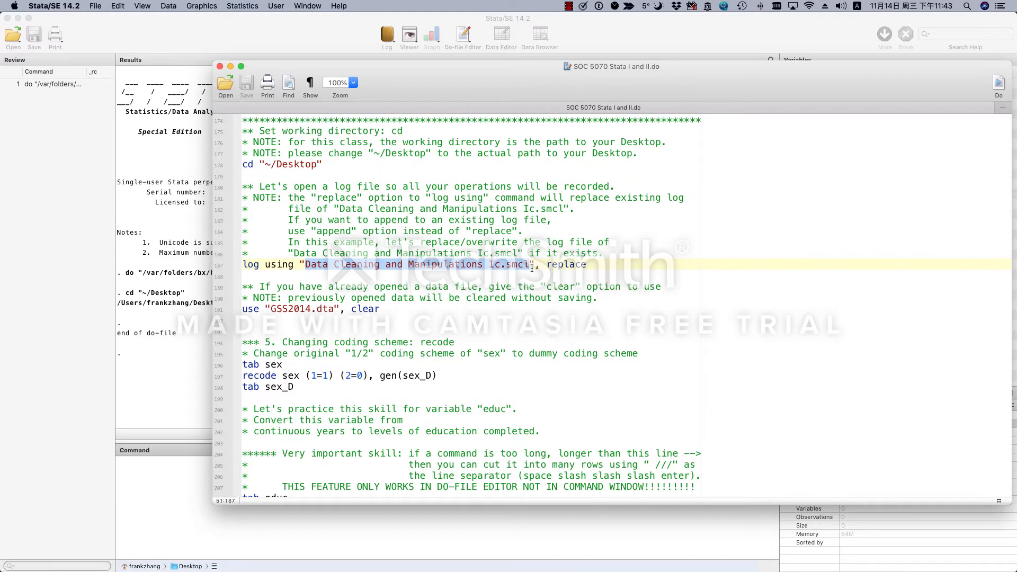
left_click(489, 266)
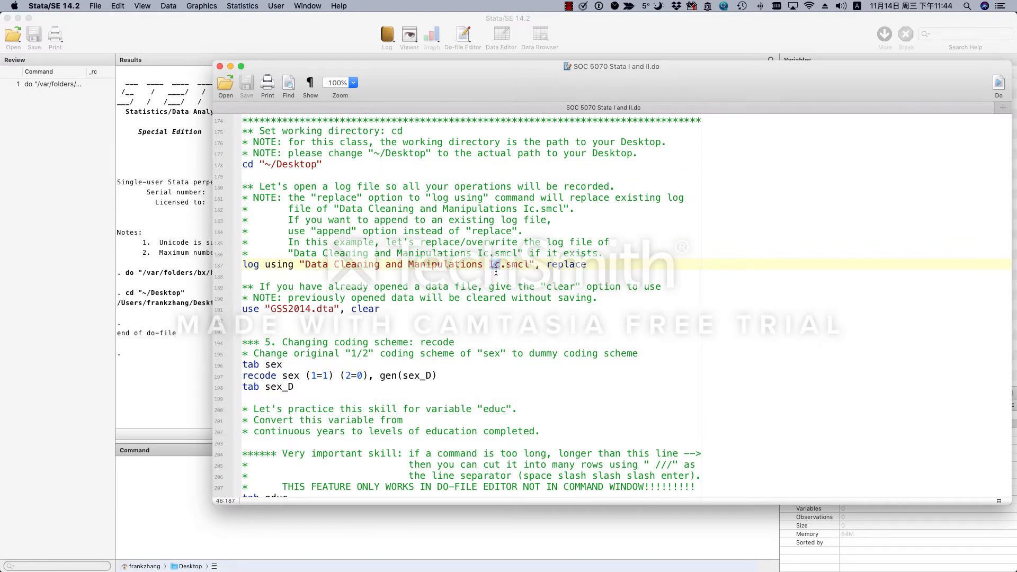
left_click(498, 273)
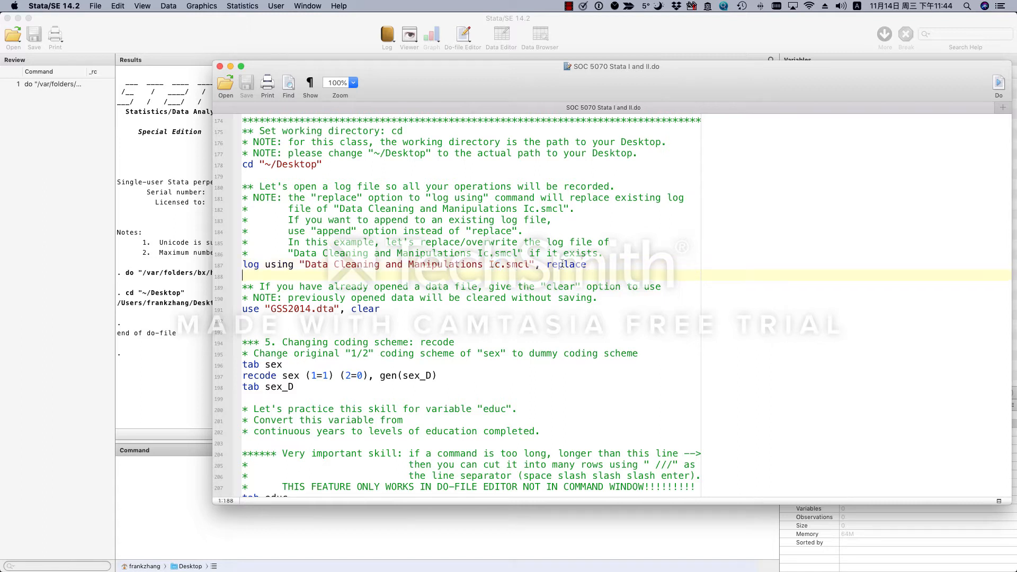
left_click(562, 265)
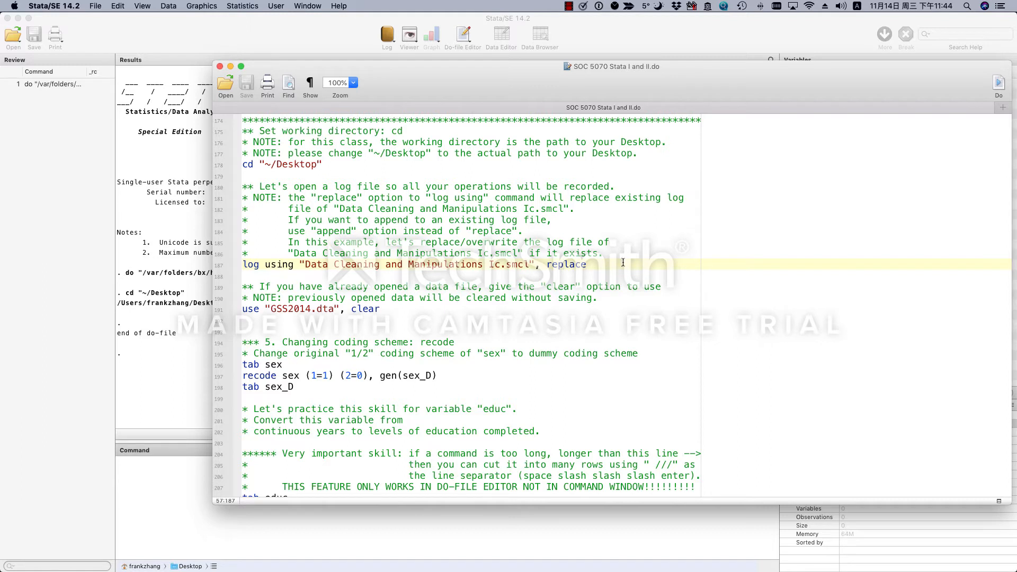
left_click_drag(623, 263, 243, 264)
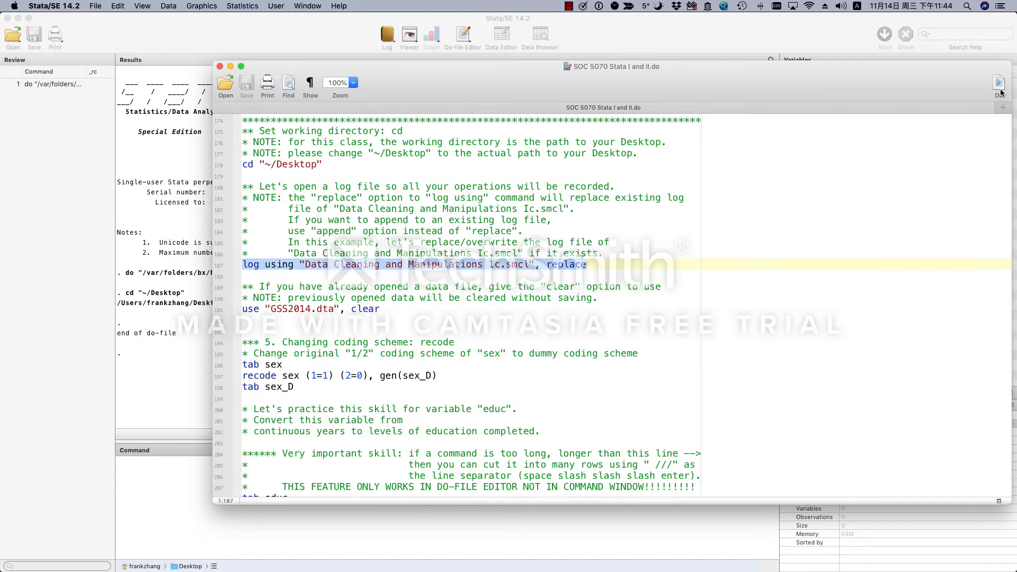
left_click(999, 92)
- Run the use "GSS2014.dta", clear line to load the dataset
left_click(378, 308)
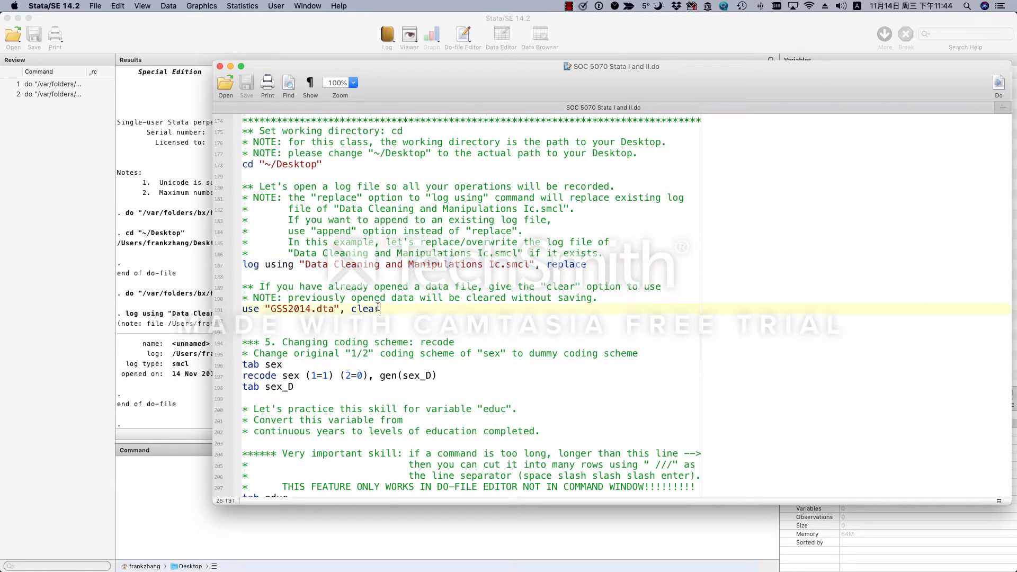
left_click_drag(377, 308, 159, 309)
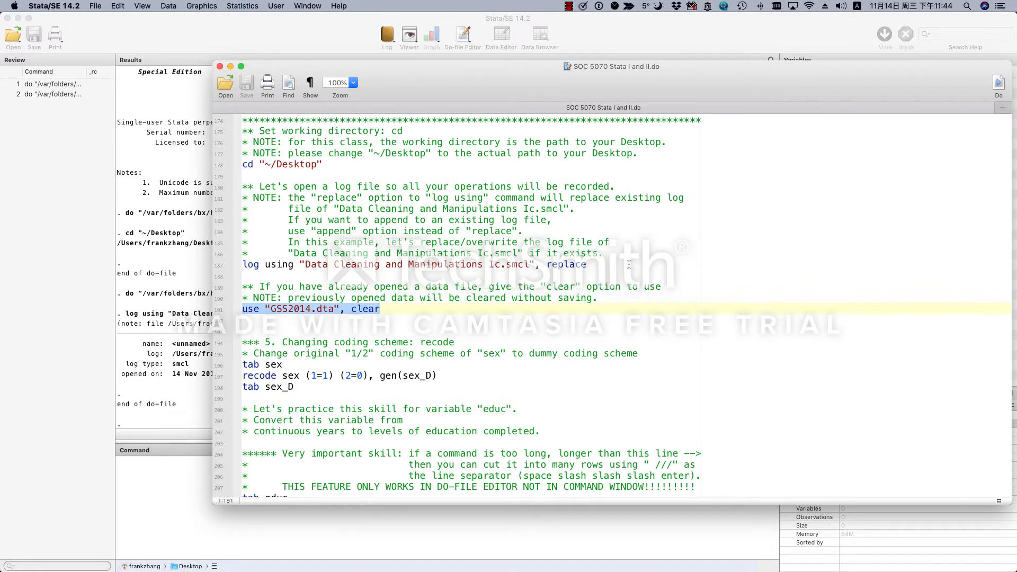
left_click(998, 83)
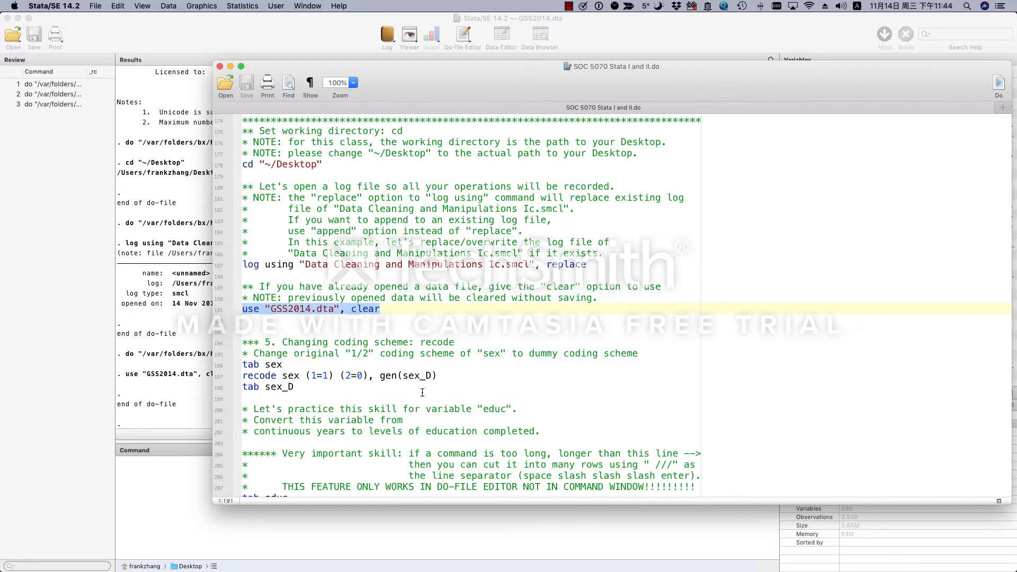
- Run the tab sex line in section 5 and shift the do-file window aside to uncover the frequency table
scroll(422, 391, "down", 5)
scroll(422, 391, "down", 2)
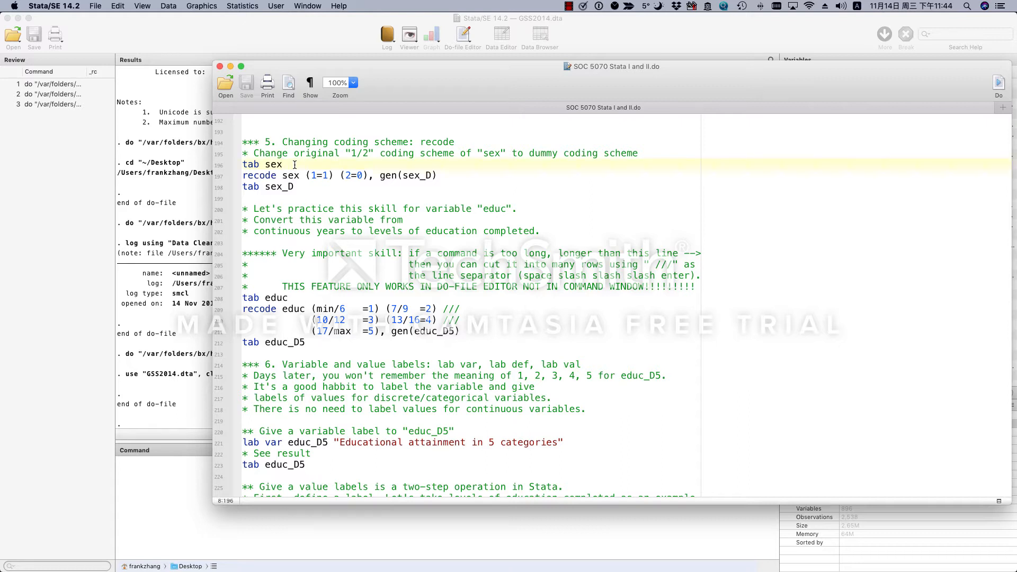
left_click_drag(294, 164, 270, 164)
left_click(298, 166)
key("shift+super+Left")
left_click(998, 88)
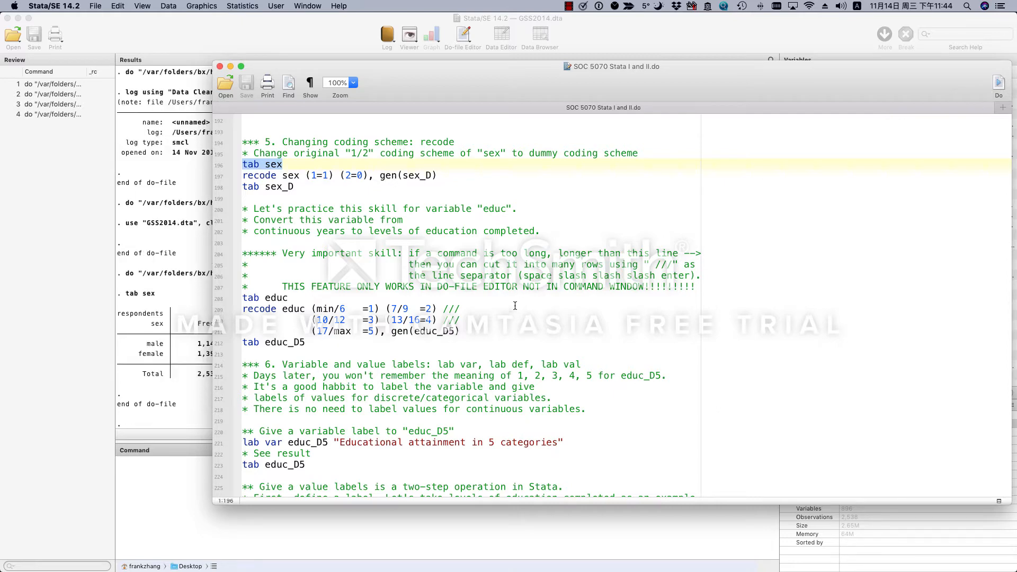
left_click_drag(404, 86, 553, 97)
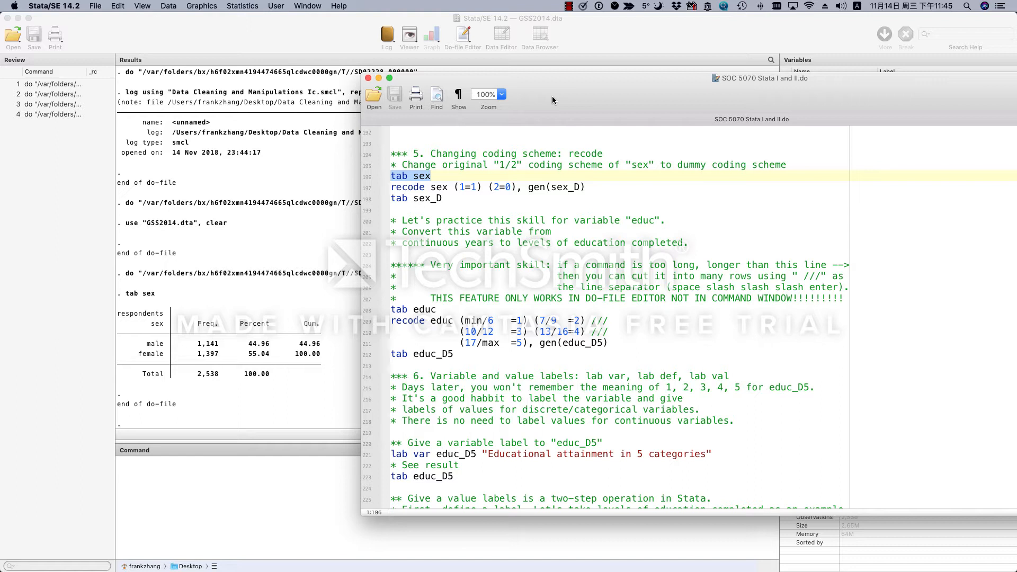
- Examine the recode line's syntax: the command name, the source variable sex and the value rules (1=1) (2=0)
double_click(690, 165)
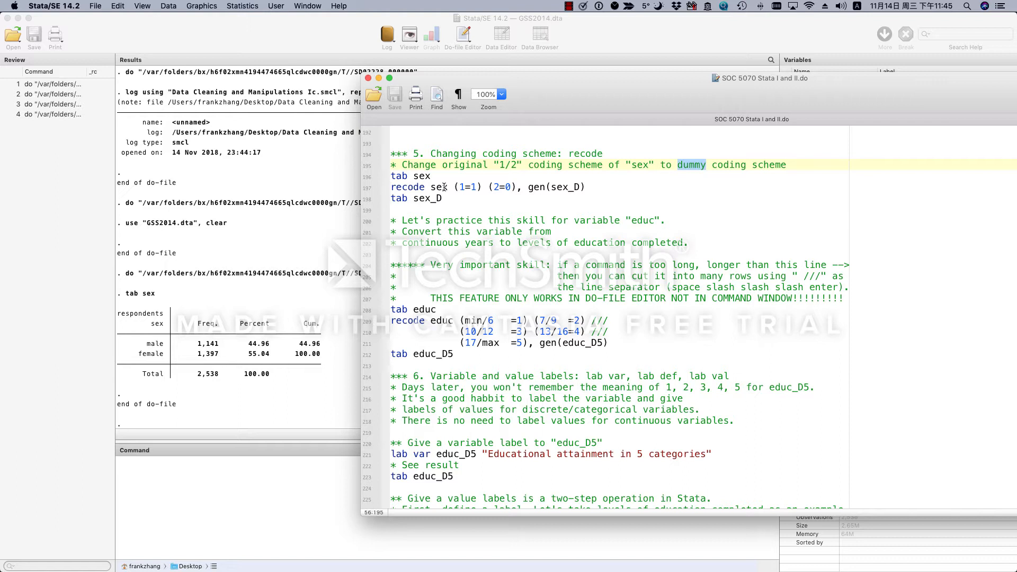
double_click(410, 188)
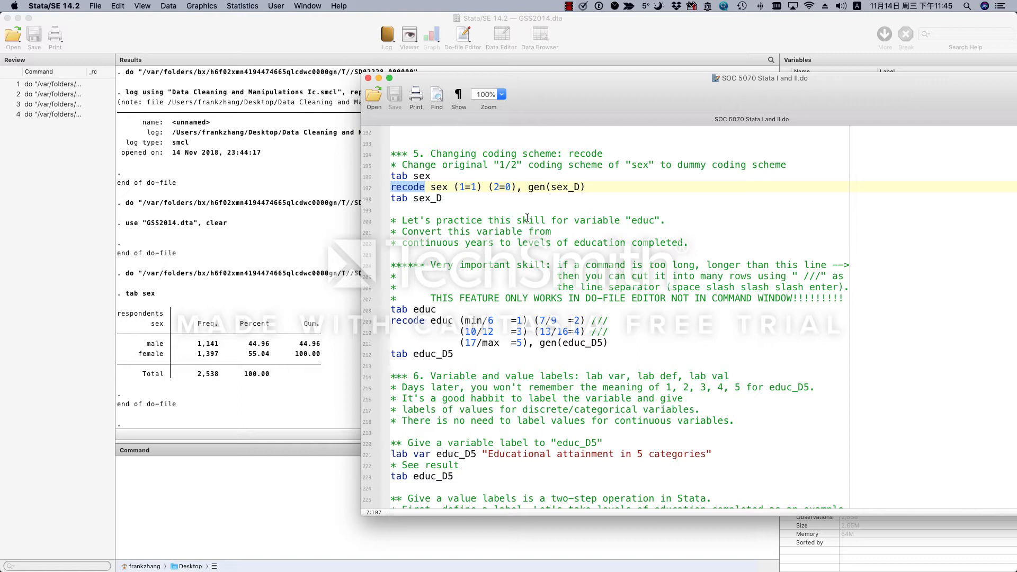
key("Right")
double_click(444, 189)
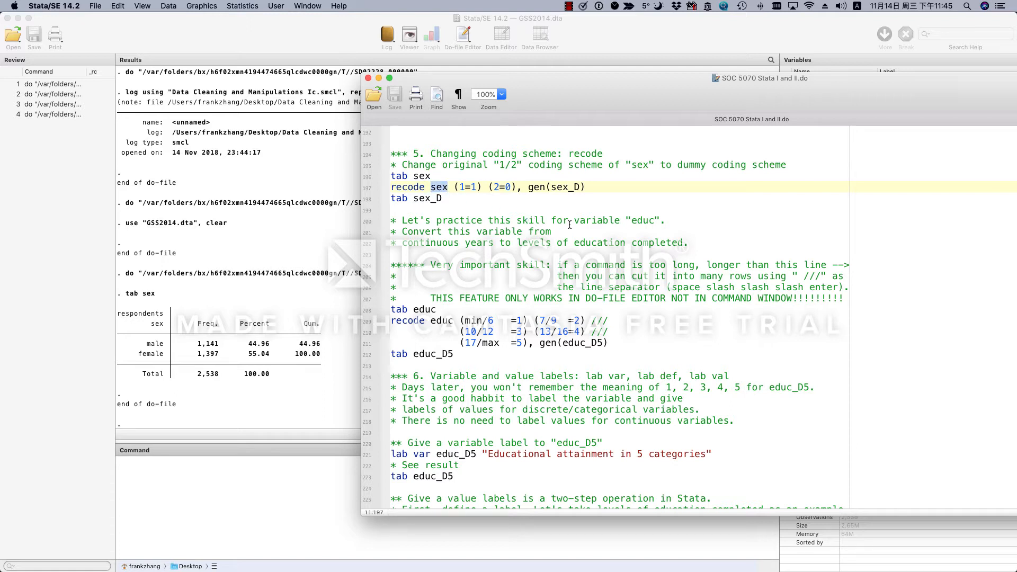
key("Right")
key("Right")
left_click_drag(455, 188, 517, 188)
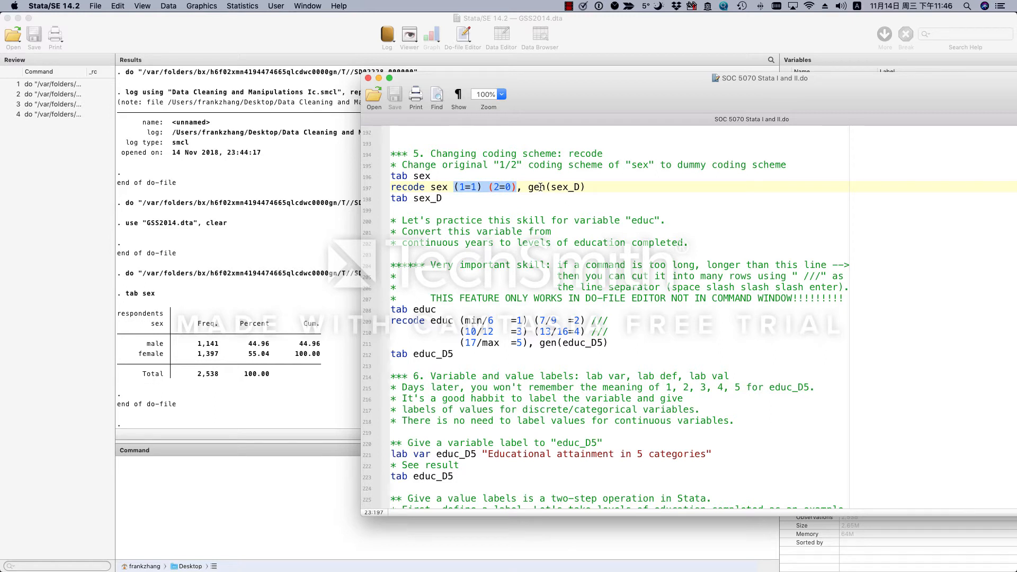
left_click(460, 189)
left_click_drag(459, 188, 476, 189)
double_click(462, 188)
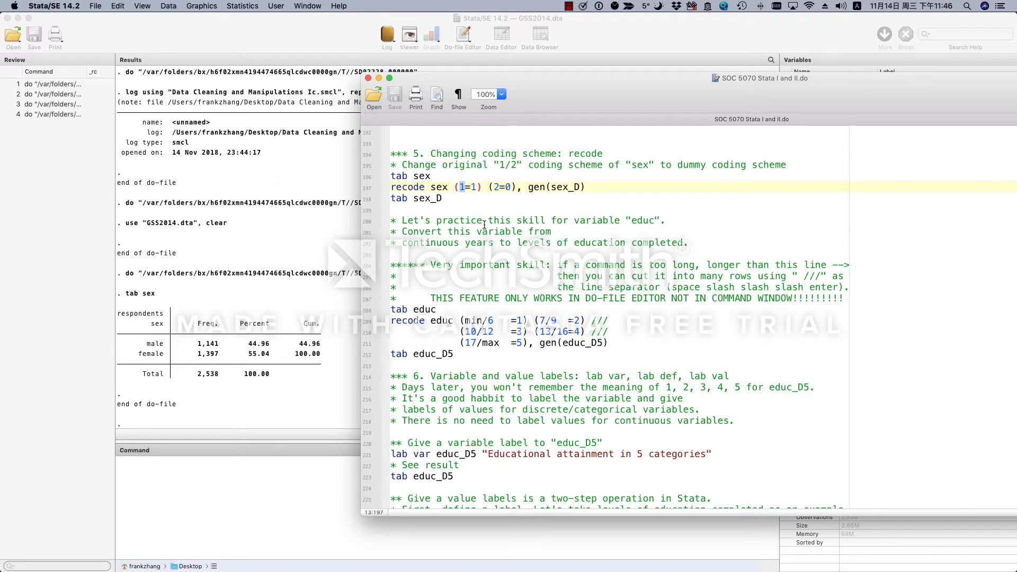
key("Right")
double_click(494, 186)
double_click(508, 187)
- Examine the gen(sex_D) option at the end of the recode line, which names the new variable
left_click(517, 189)
left_click_drag(521, 189, 592, 189)
left_click_drag(593, 189, 516, 189)
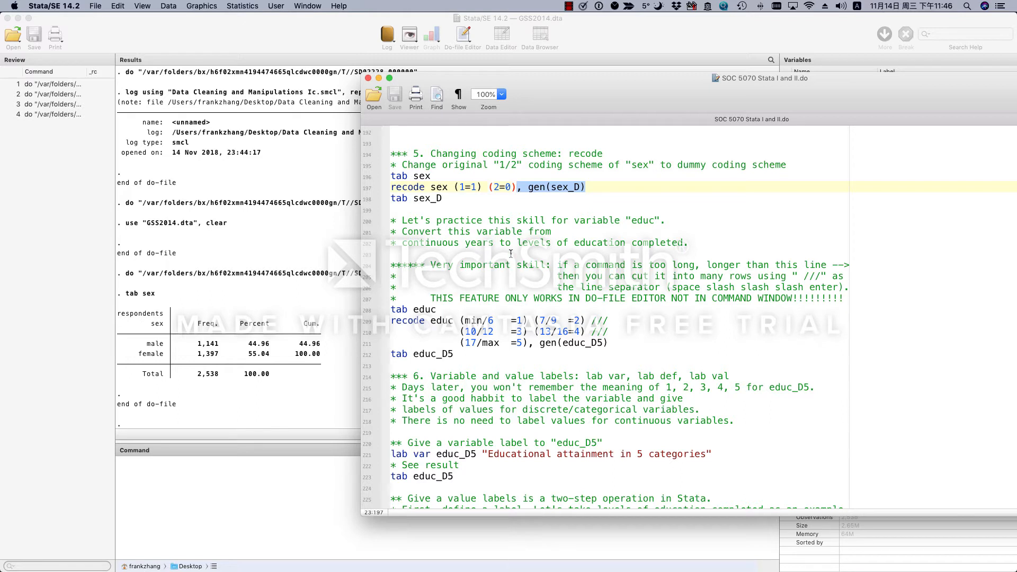
left_click(590, 188)
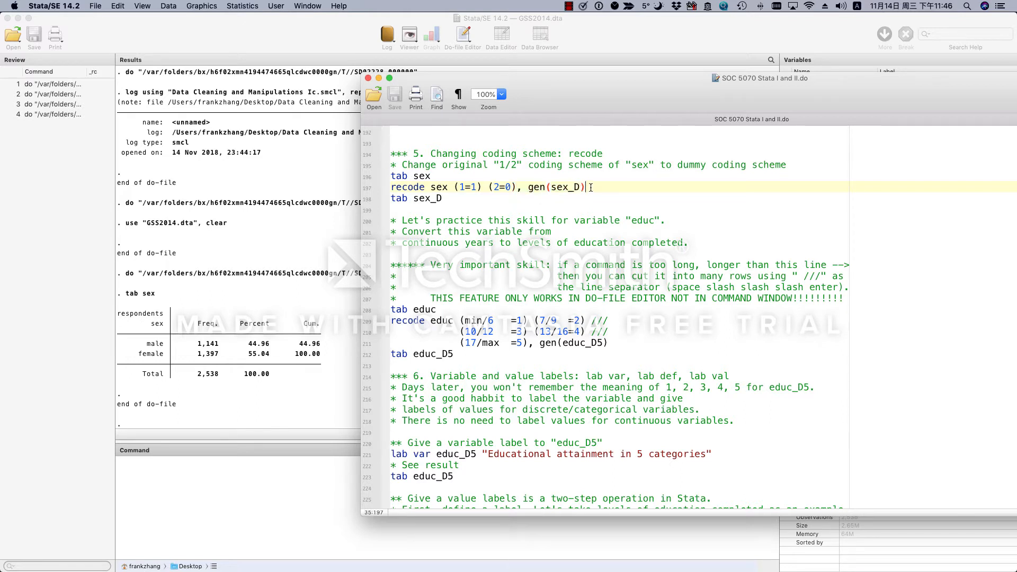
left_click_drag(591, 187, 517, 188)
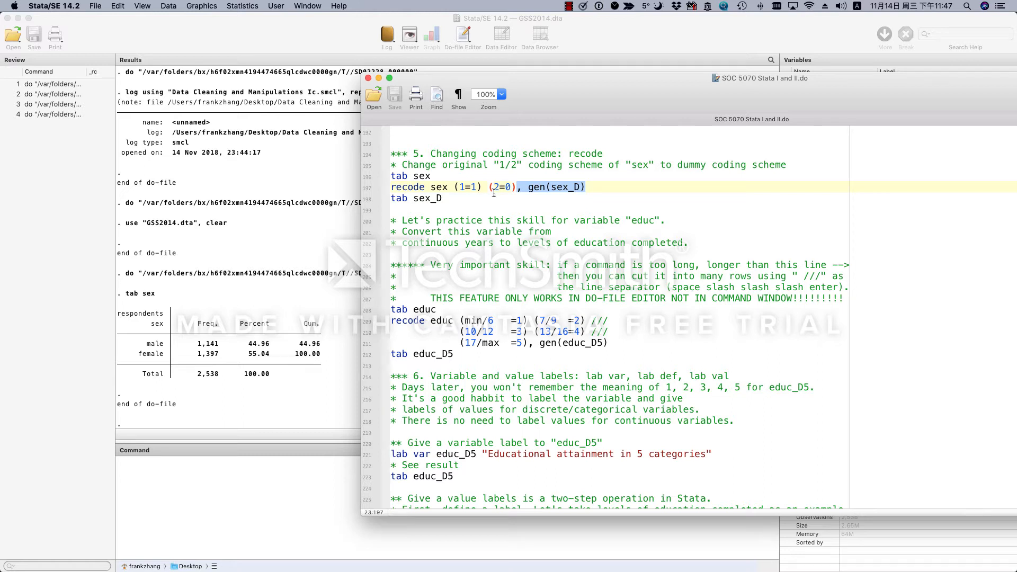
double_click(563, 188)
left_click(494, 187)
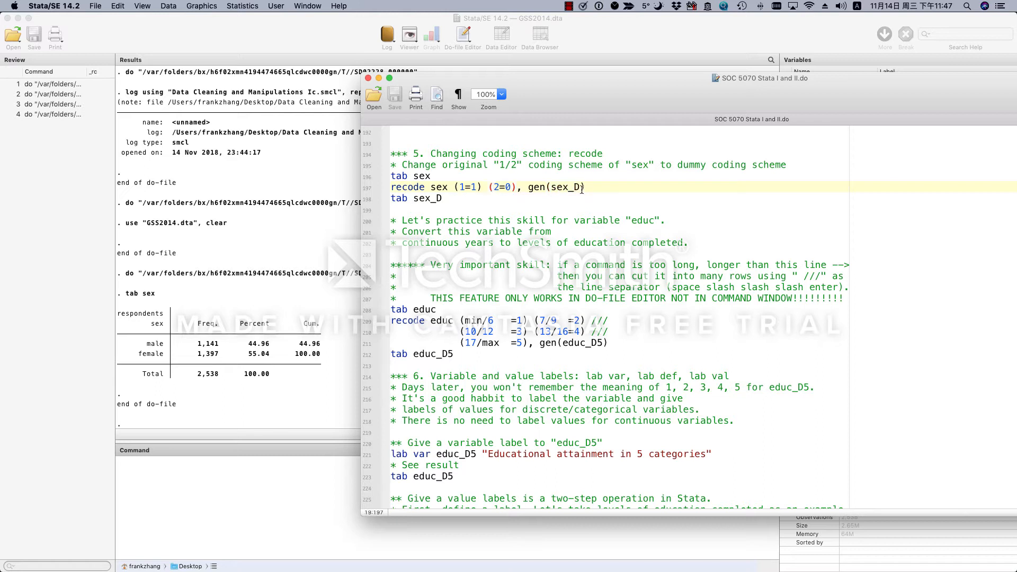
- Run the lines recode sex (1=1) (2=0), gen(sex_D) and tab sex_D together
left_click_drag(585, 188, 375, 191)
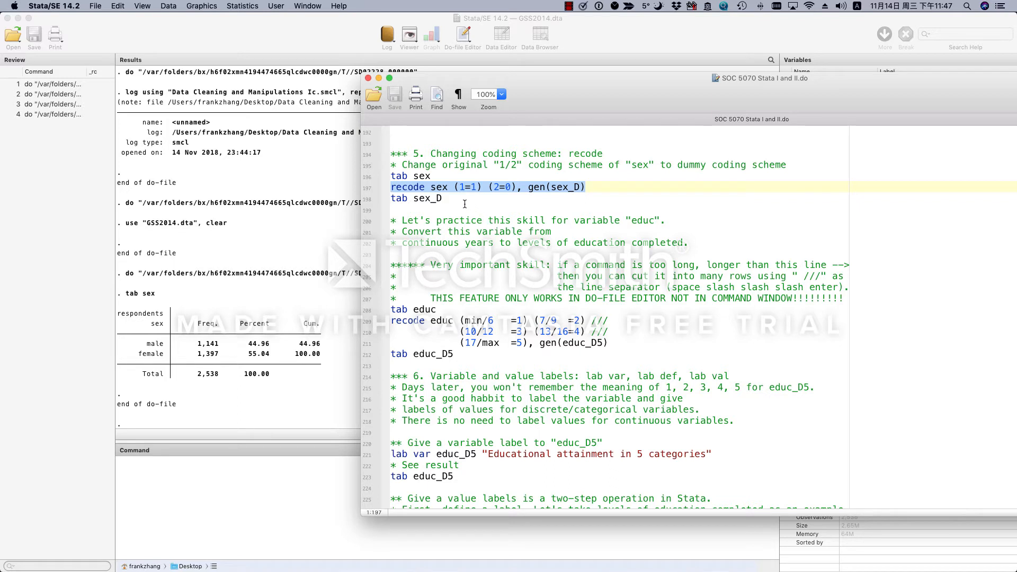
left_click_drag(460, 200, 392, 193)
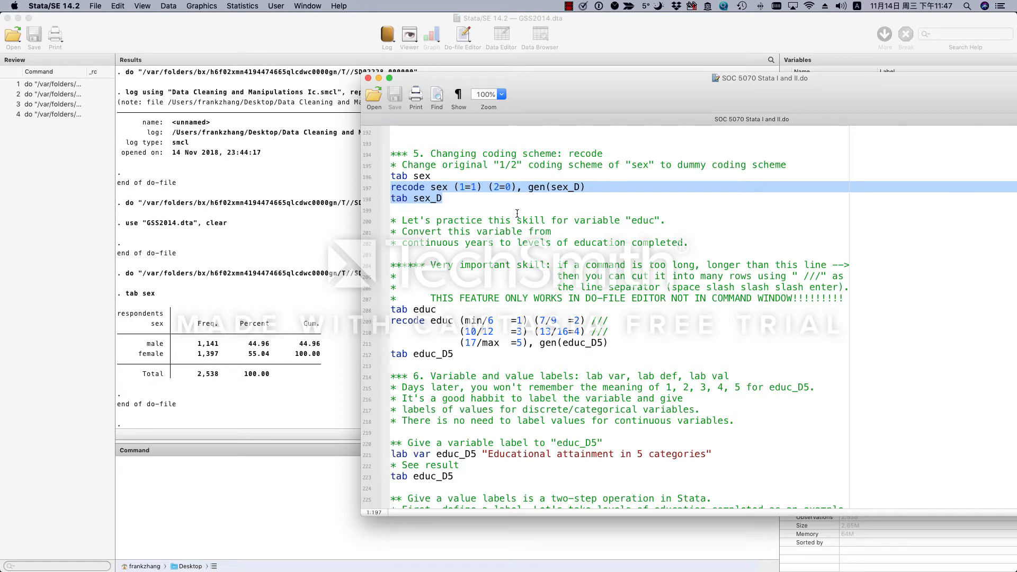
left_click_drag(881, 106, 708, 91)
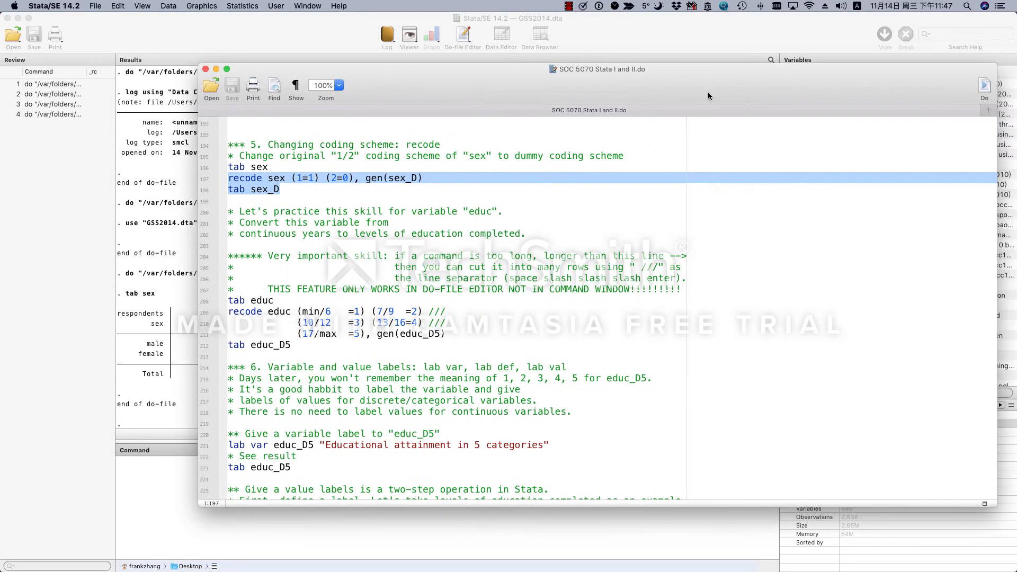
left_click(984, 86)
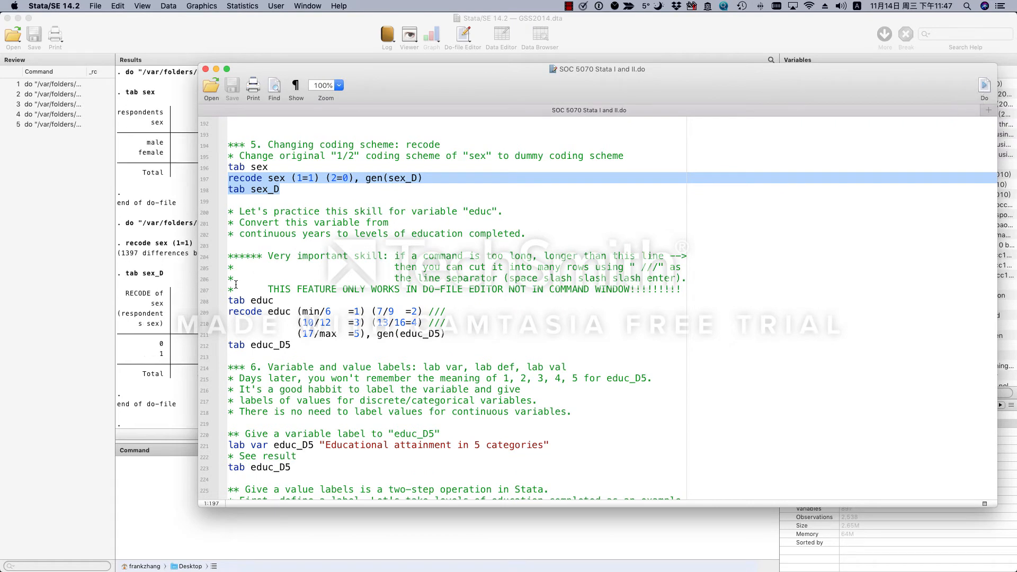
- Examine the sex_D frequency table in the results, including its variable label and the 0 category
left_click(169, 352)
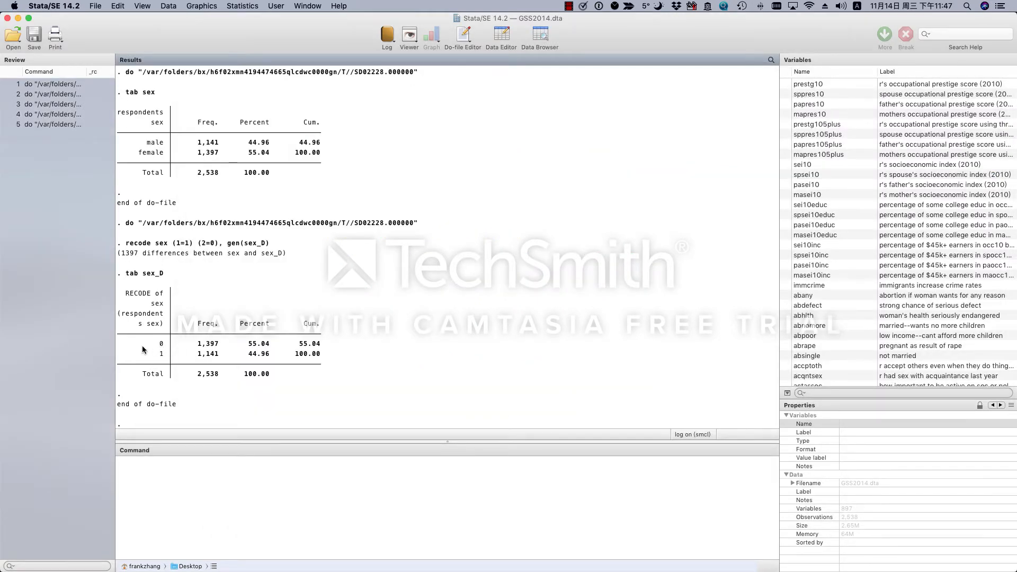
left_click_drag(125, 294, 170, 319)
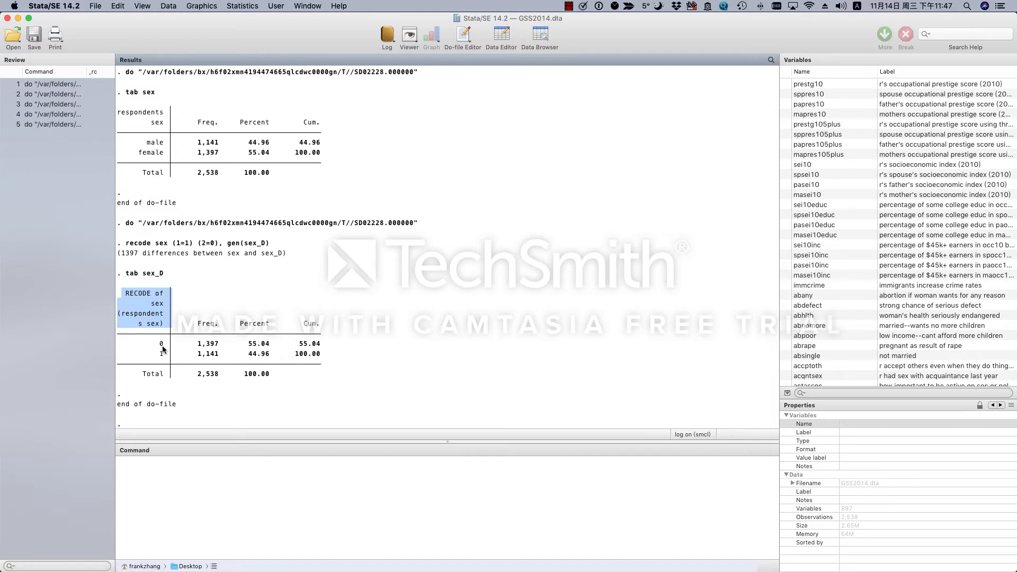
mouse_move(167, 343)
left_mouse_down()
mouse_move(161, 353)
mouse_move(157, 344)
left_mouse_up()
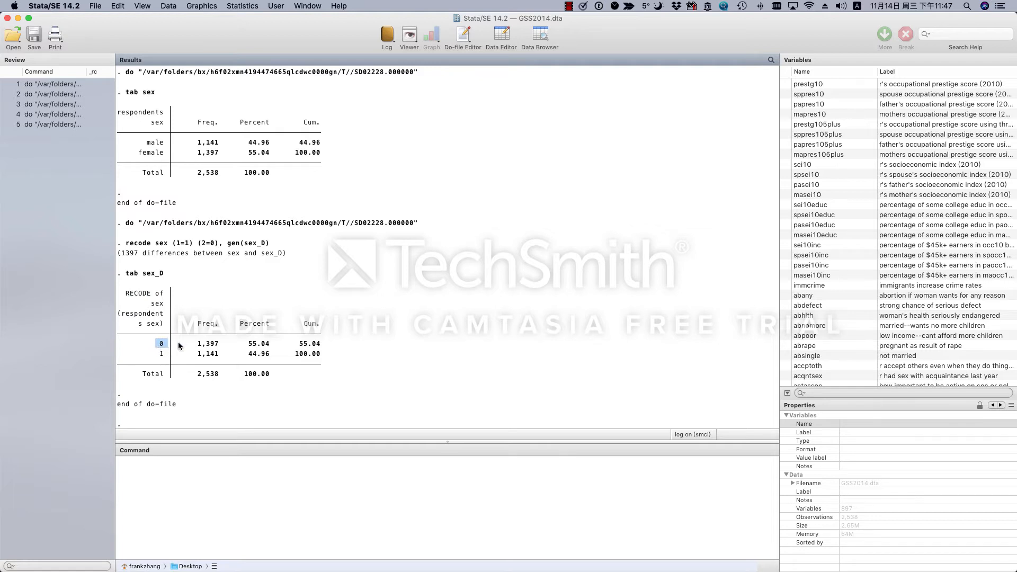
- Rearrange the main and do-file windows to show the tables beside the script, and return to the do-file's educ recoding section
left_click_drag(822, 21, 766, 17)
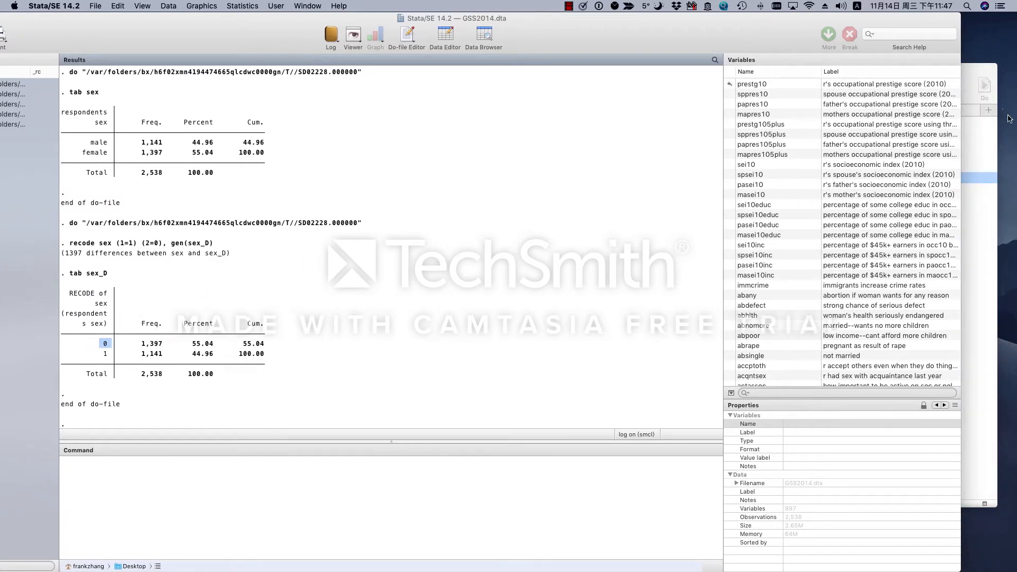
left_click(967, 95)
left_click_drag(679, 88, 706, 87)
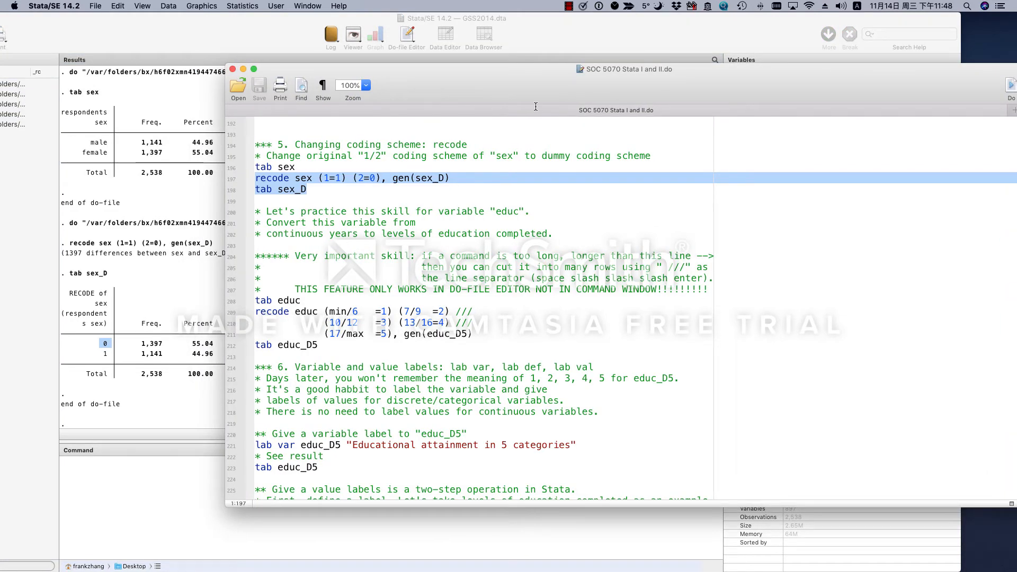
left_click(345, 192)
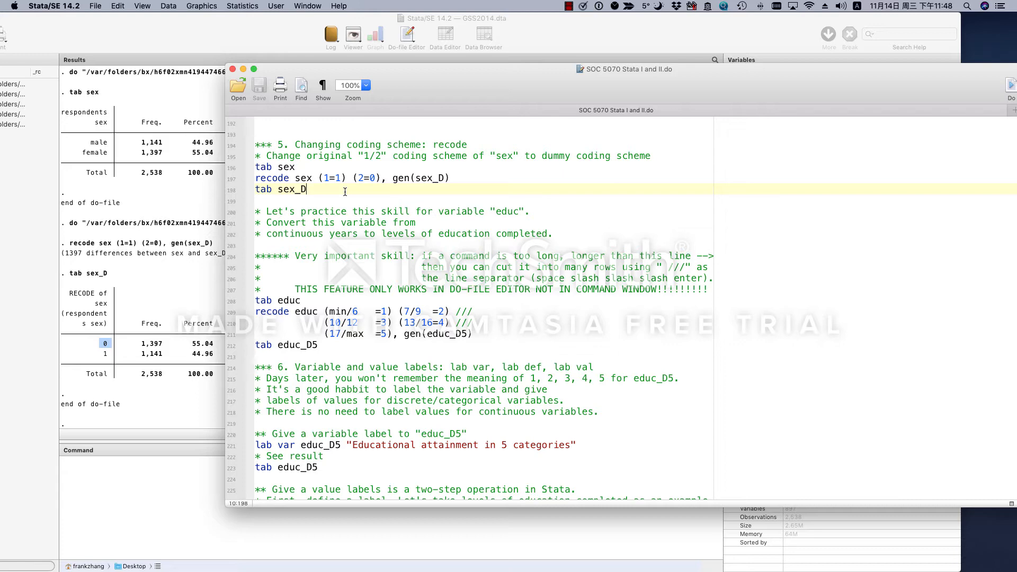
scroll(422, 229, "down", 5)
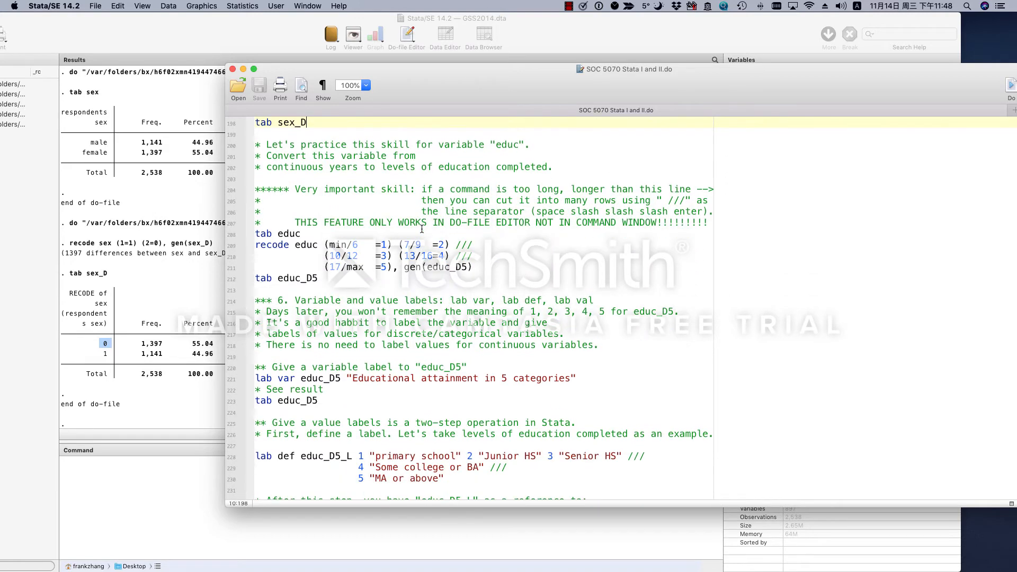
- Run the do-file line tab educ to tabulate the years of schooling variable
double_click(507, 134)
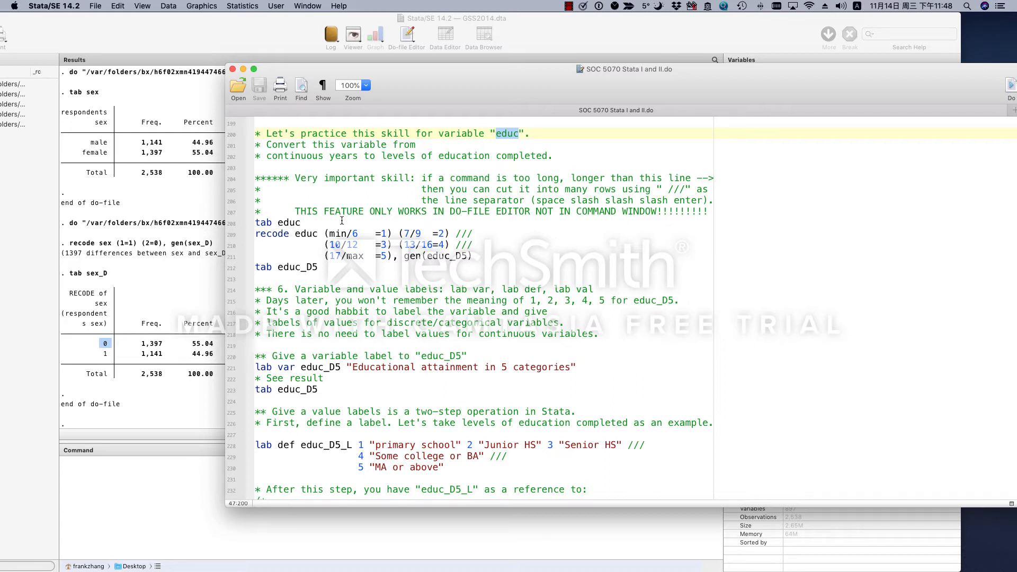
left_click_drag(341, 222, 236, 223)
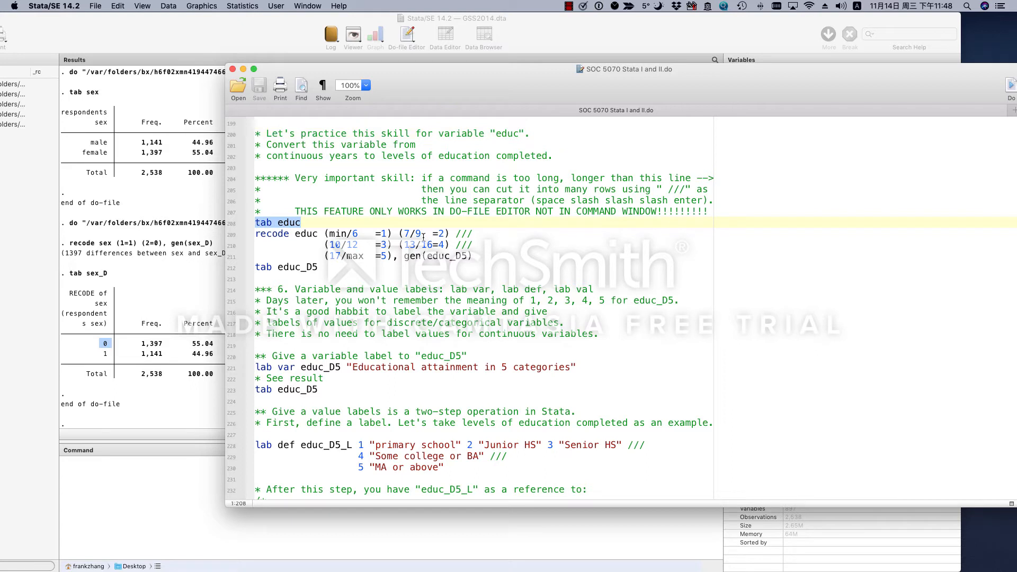
left_click(1009, 91)
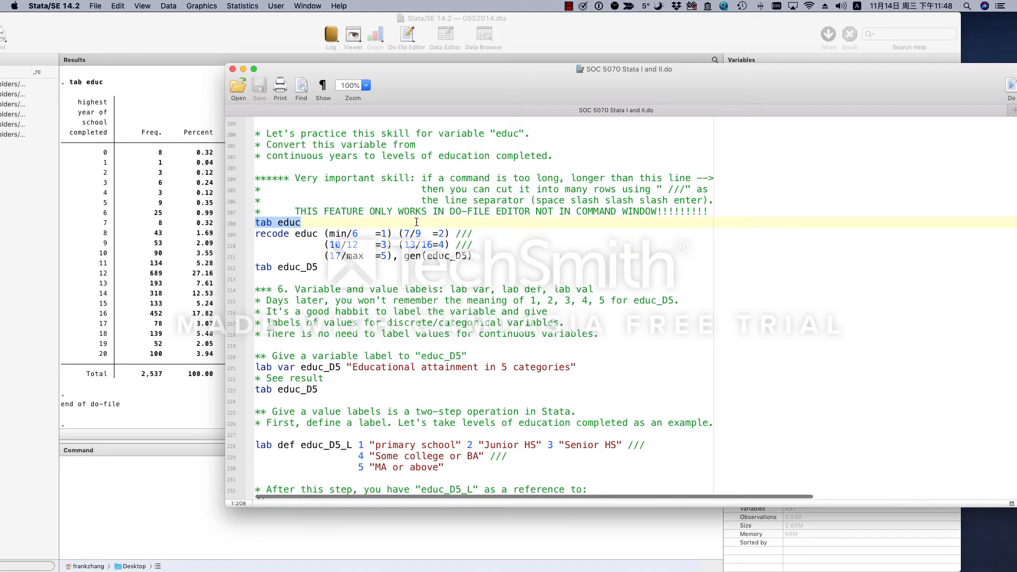
- Examine the structure of the recode educ command, from the command name and source variable to the five grouping rules
double_click(288, 234)
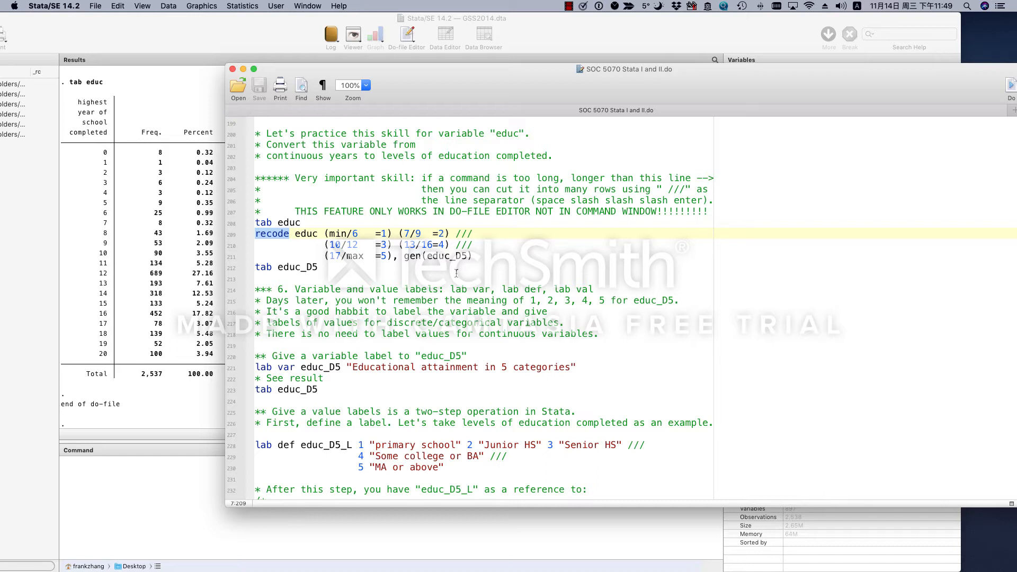
key("Left")
double_click(305, 233)
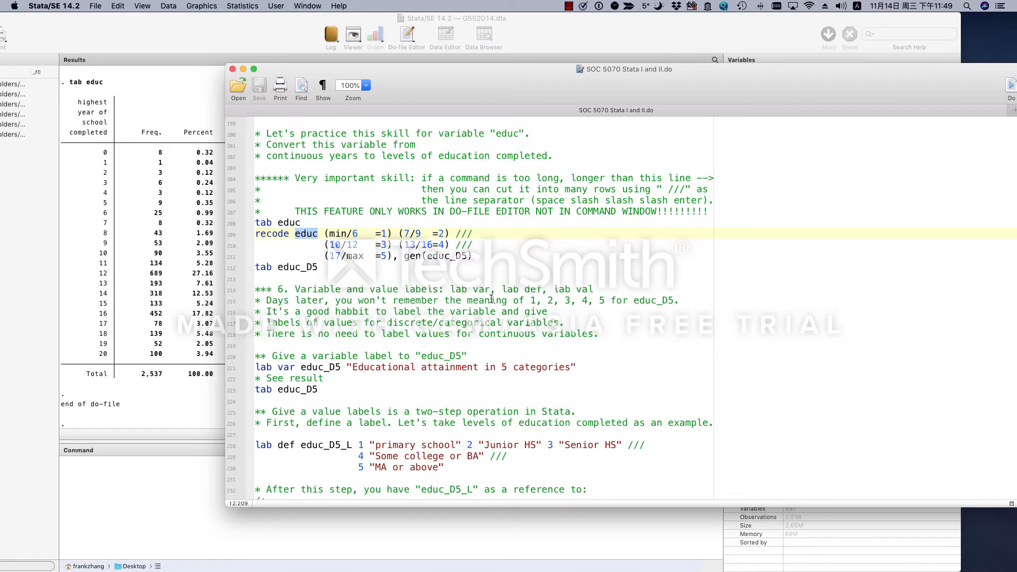
key("Right")
key("Right")
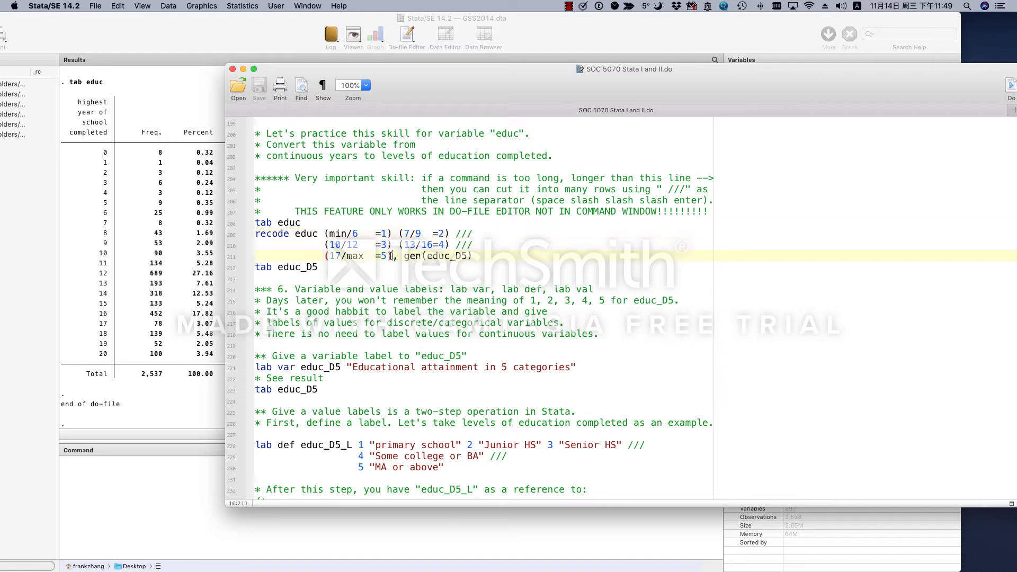
left_click_drag(393, 256, 324, 233)
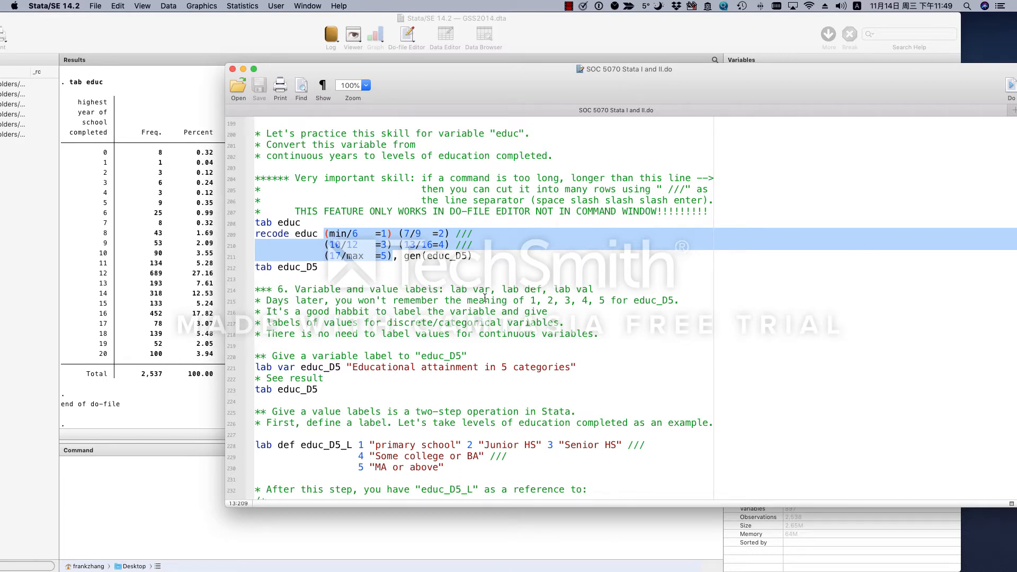
scroll(797, 450, "right", 10)
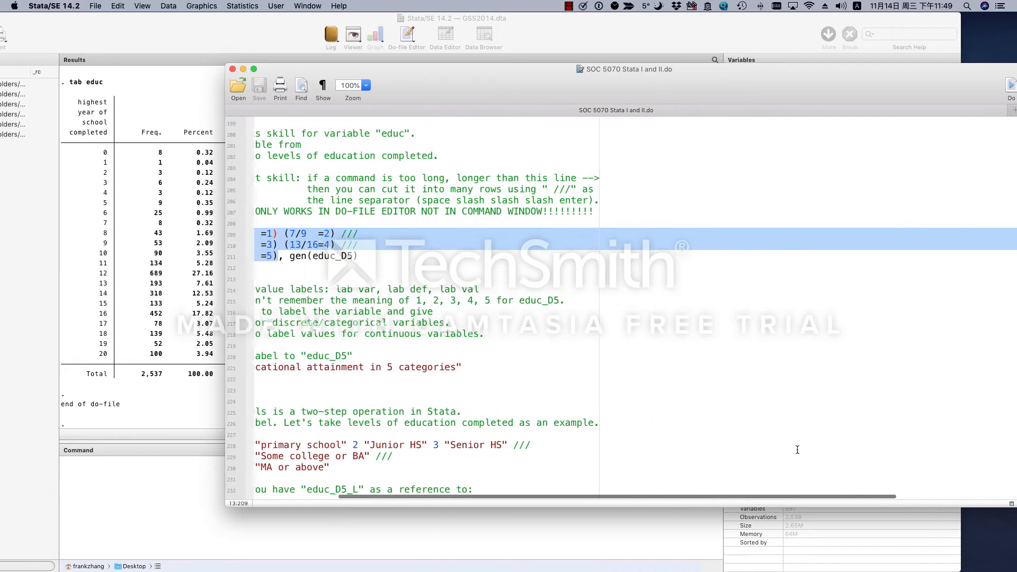
scroll(797, 449, "left", 10)
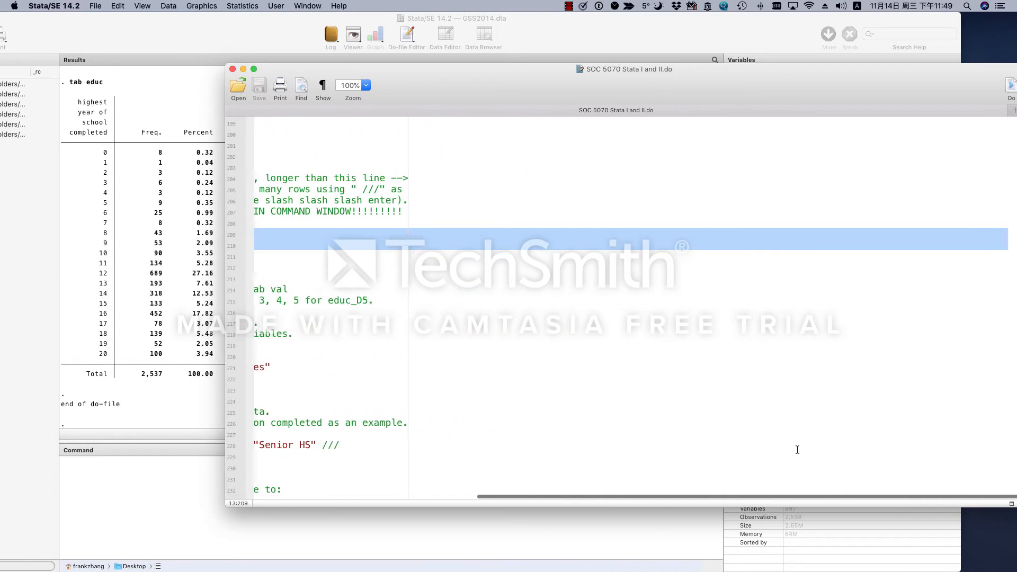
scroll(797, 449, "left", 2)
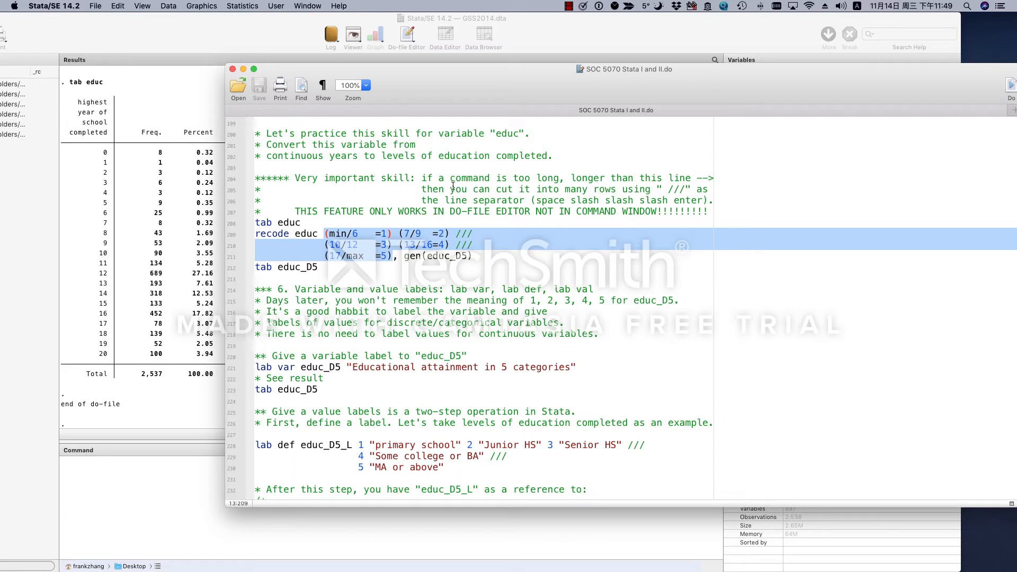
- Examine the note on splitting long commands, the /// line separators, and the gen(educ_D5) option ending the recode command
left_click(424, 178)
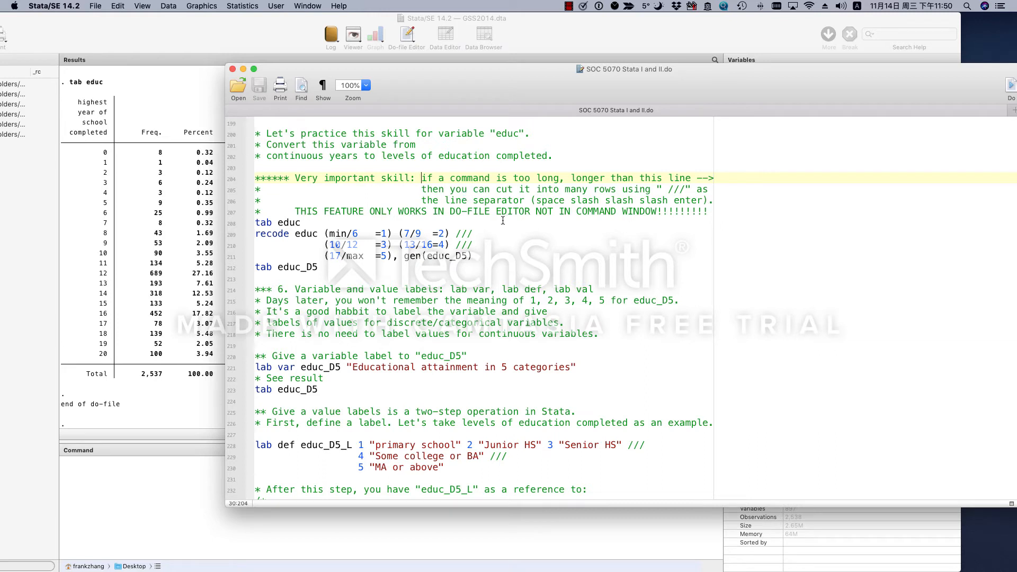
left_click_drag(473, 233, 450, 233)
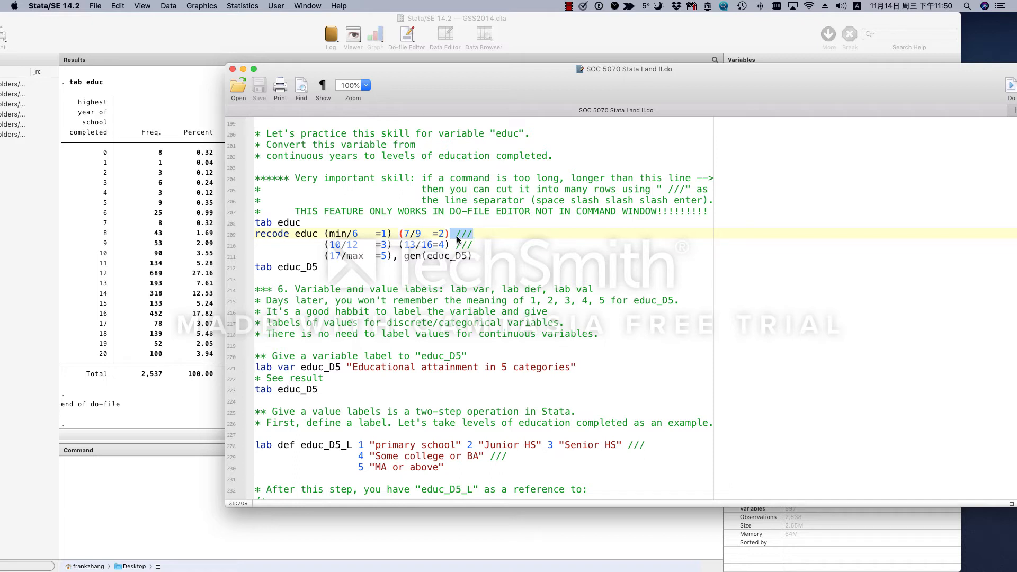
left_click_drag(449, 234, 485, 237)
key("Left")
left_click(473, 234)
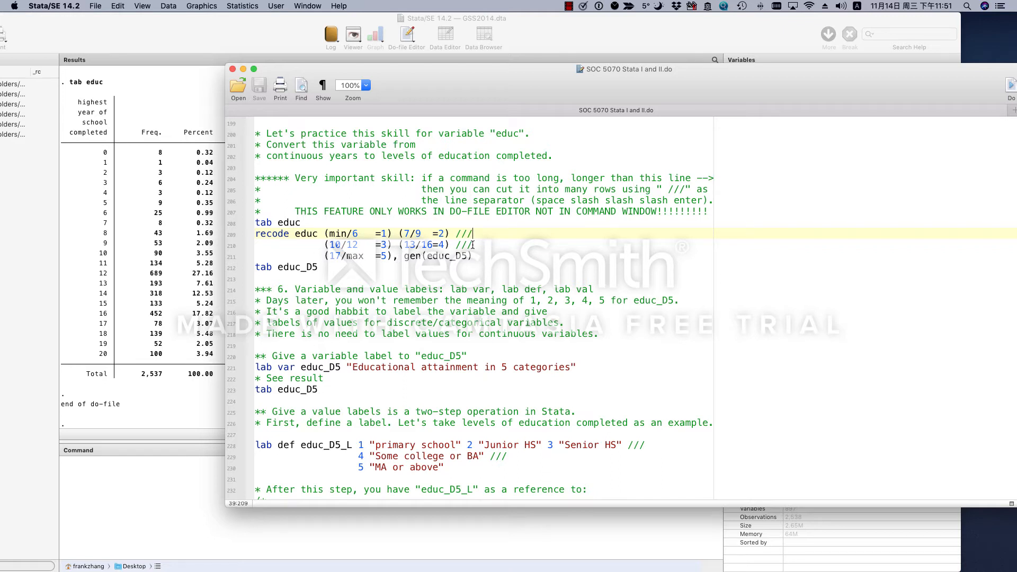
left_click_drag(474, 256, 394, 255)
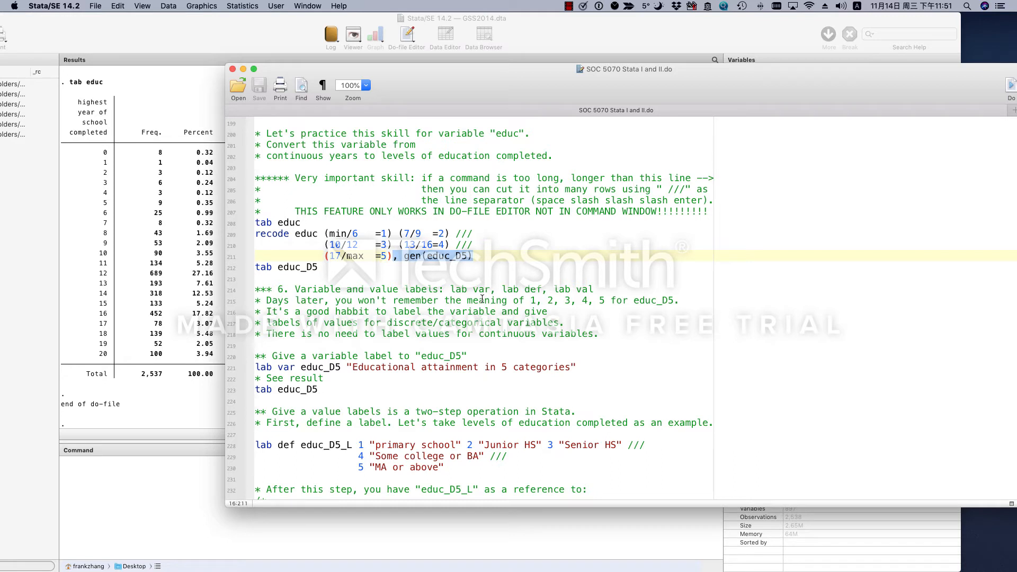
left_click(464, 256)
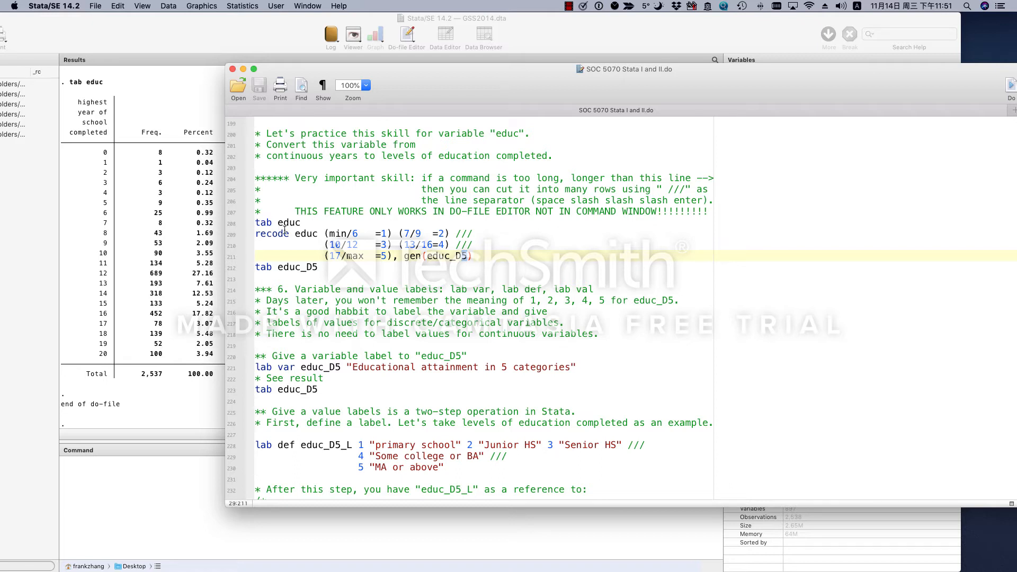
- Examine the recode rules min/6 =1, 7/9 =2, 10/12 =3 and 13/16=4 for educ
double_click(337, 234)
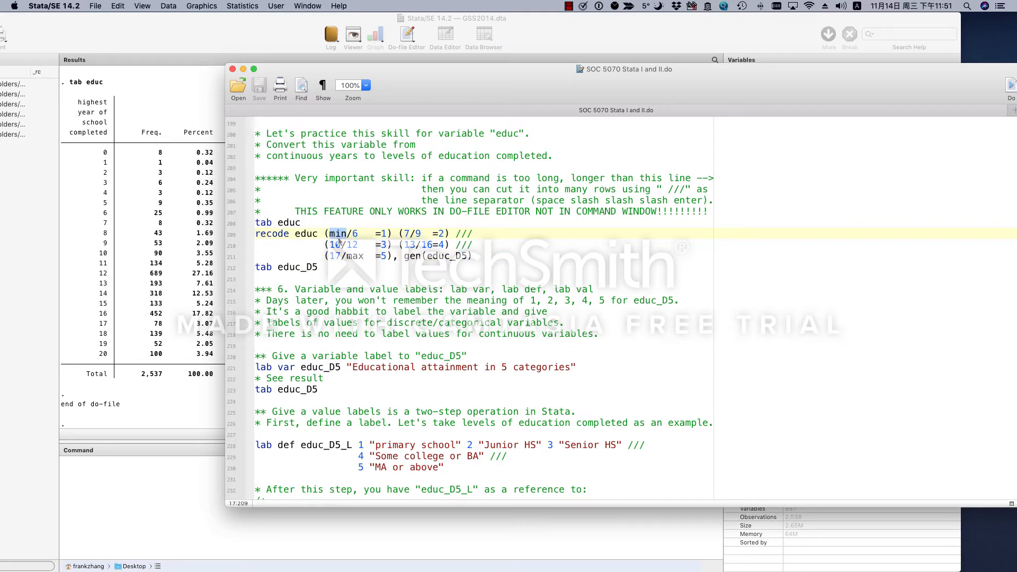
double_click(355, 234)
left_click_drag(360, 234, 328, 234)
double_click(383, 233)
double_click(408, 234)
left_click_drag(409, 234, 422, 234)
double_click(443, 233)
left_click_drag(329, 245, 444, 245)
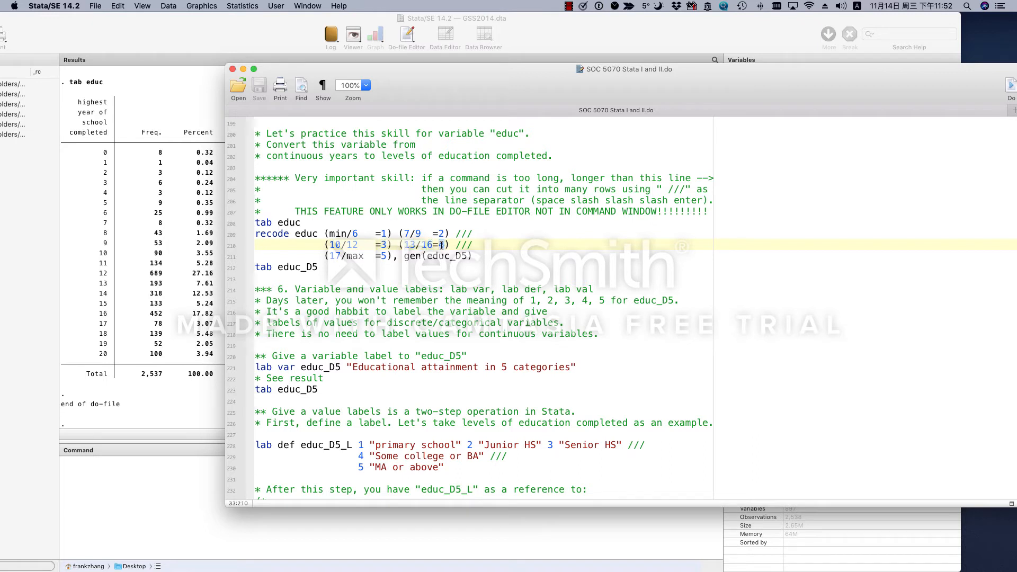
- Examine the 17/max =5 rule and how min, max and the slash define ranges in the recode command
left_click(333, 256)
left_click_drag(333, 255, 364, 258)
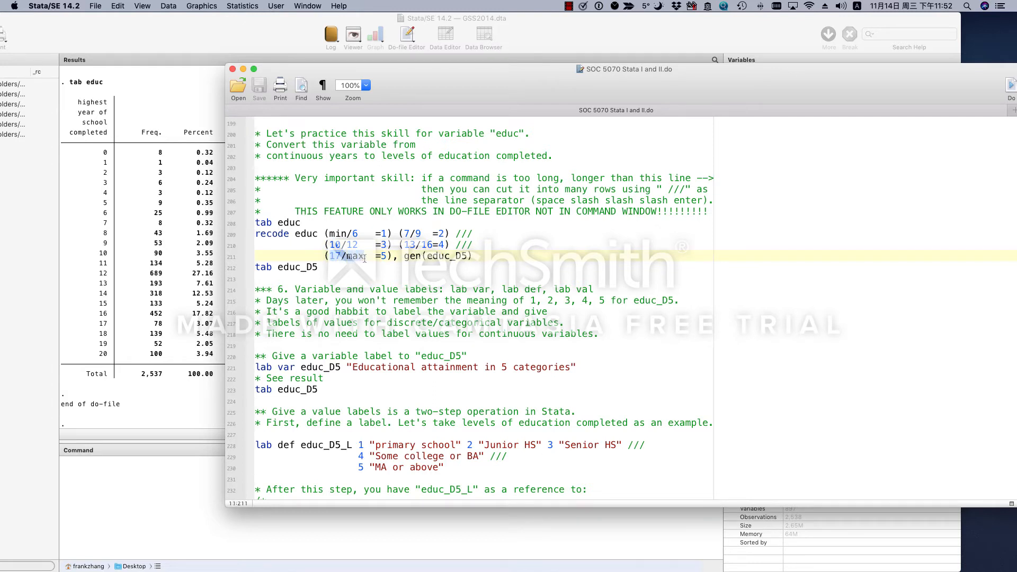
double_click(384, 256)
double_click(351, 257)
double_click(332, 234)
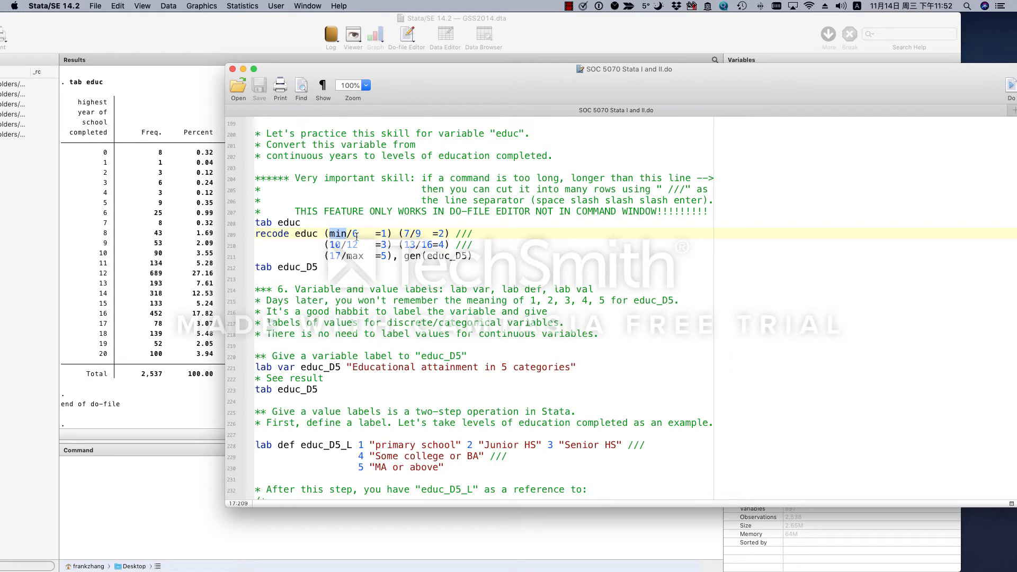
left_click(356, 234)
mouse_move(358, 245)
left_mouse_down()
mouse_move(330, 245)
mouse_move(359, 245)
left_mouse_up()
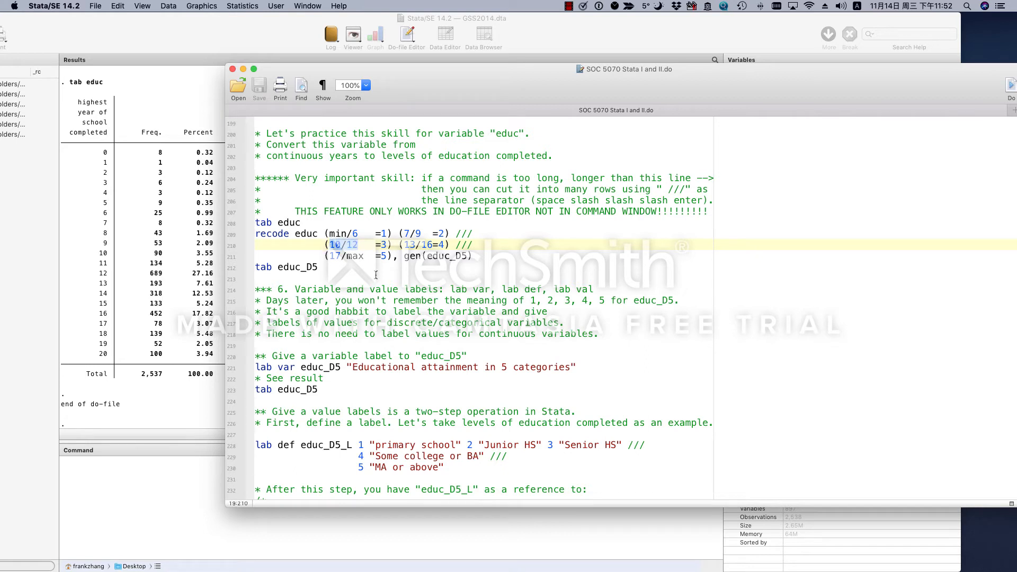
- Run the three-line recode educ command with gen(educ_D5) together with tab educ_D5
left_click(358, 264)
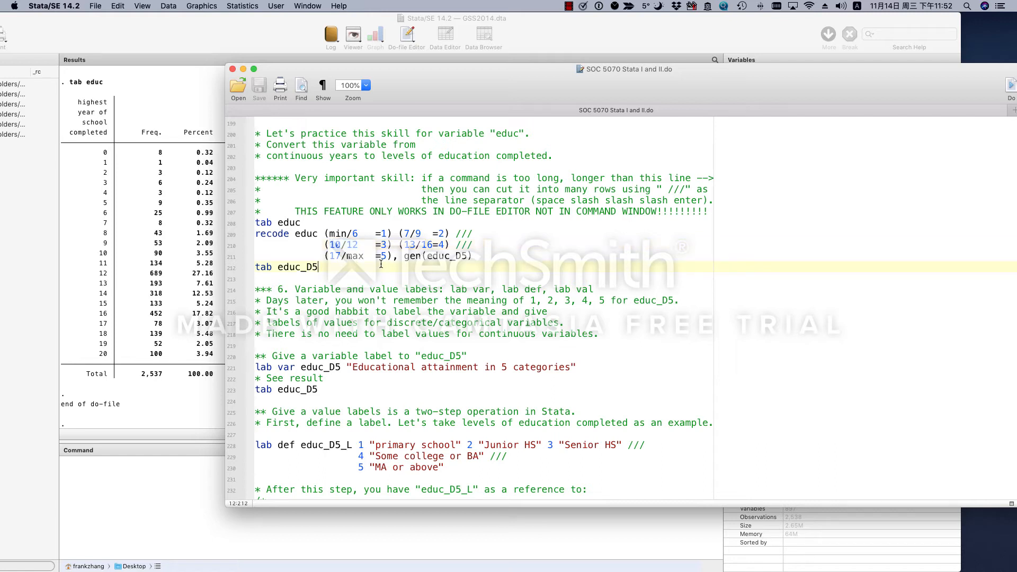
left_click_drag(244, 256, 244, 237)
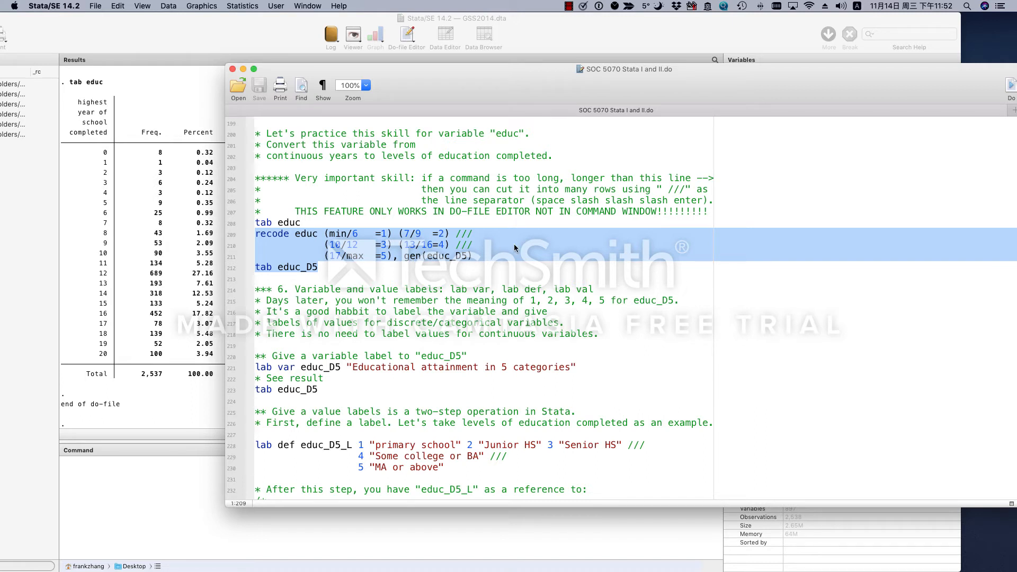
left_click(1010, 90)
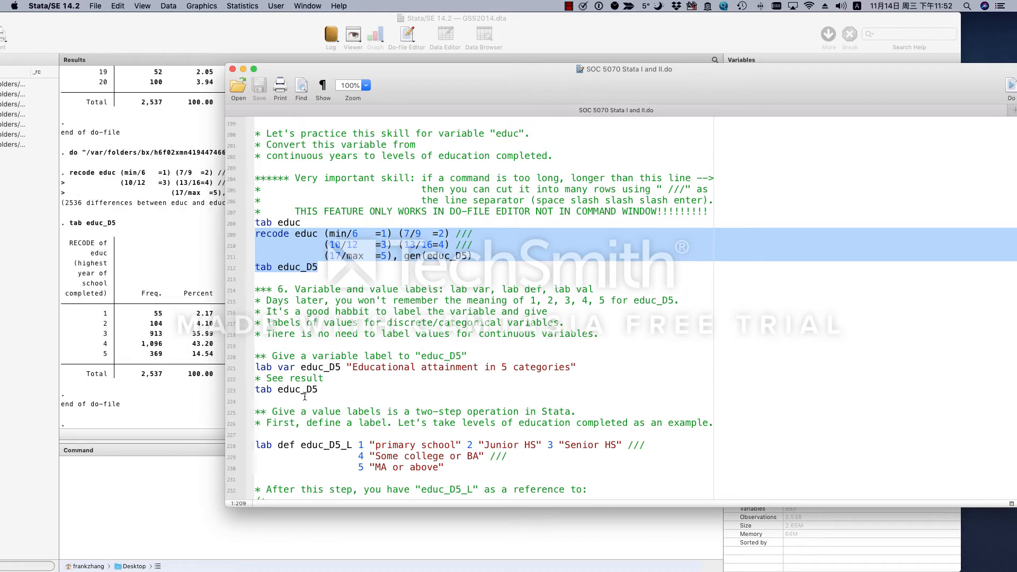
- Examine the educ_D5 frequency table in the results, checking its variable label and category codes
left_click(106, 331)
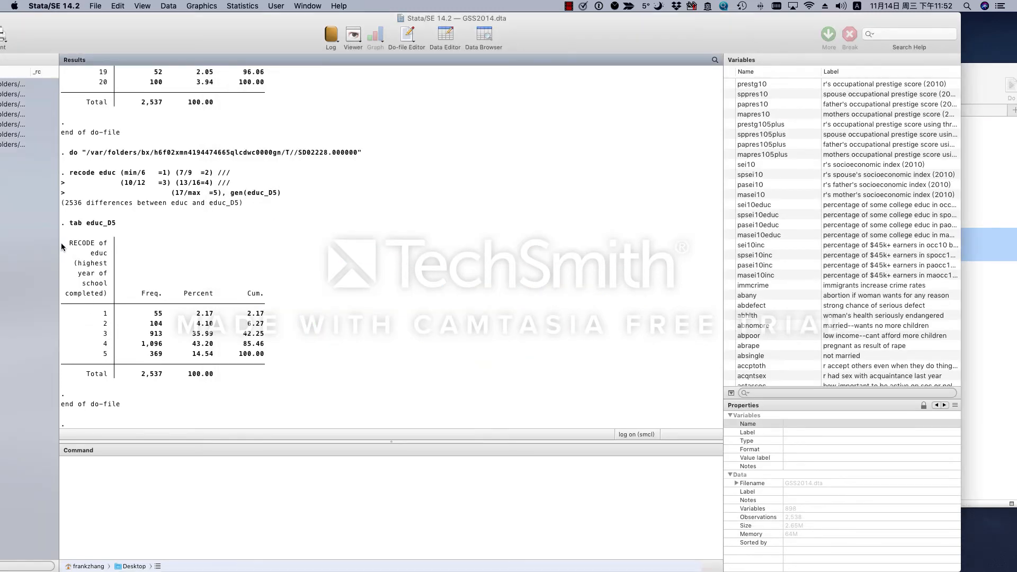
left_click_drag(61, 243, 110, 254)
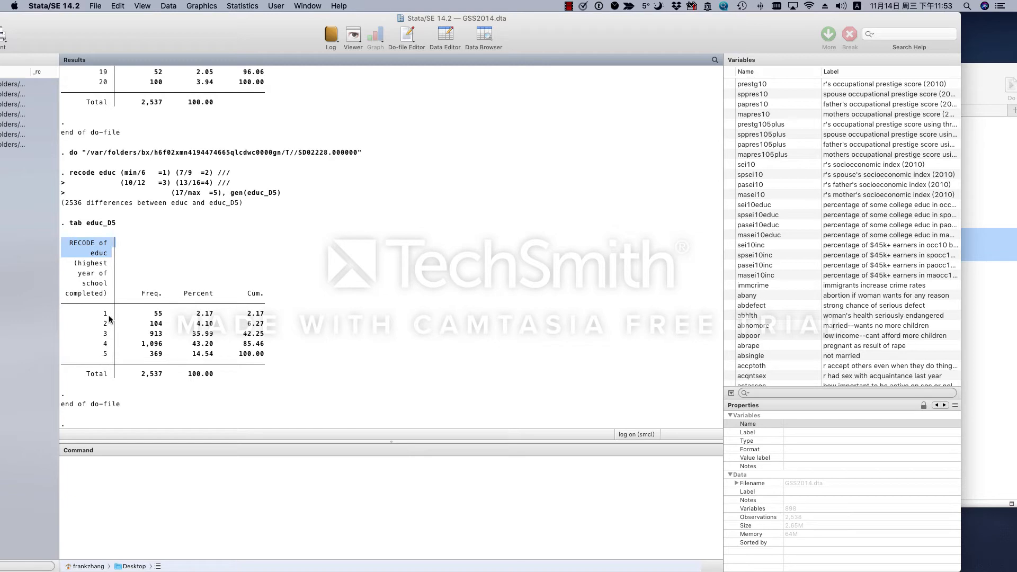
left_click_drag(110, 316, 100, 314)
left_click_drag(107, 324, 96, 333)
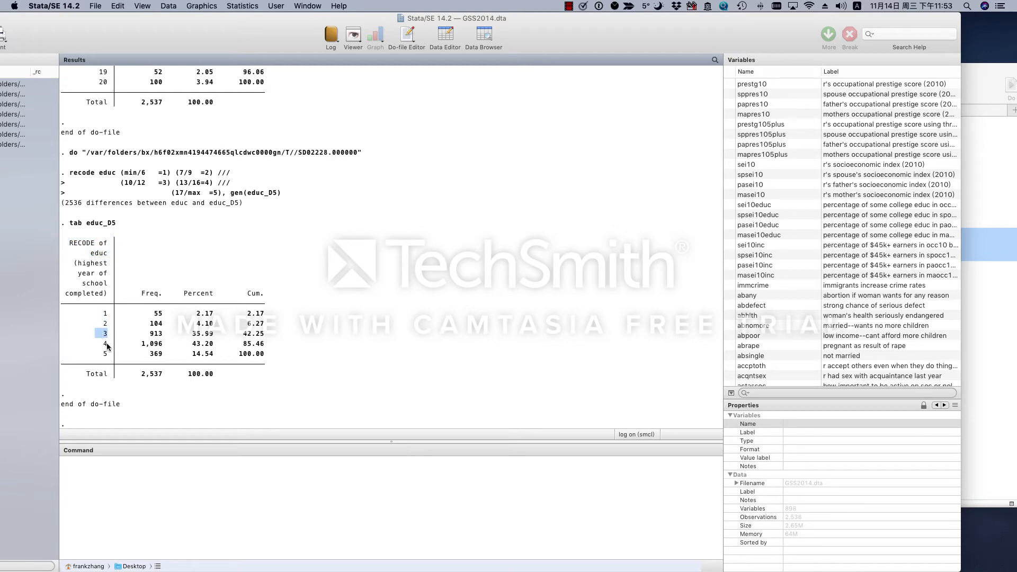
left_click(107, 347)
- Return to the do-file and read section 6 on variable and value labels for educ_D5
left_click(1008, 278)
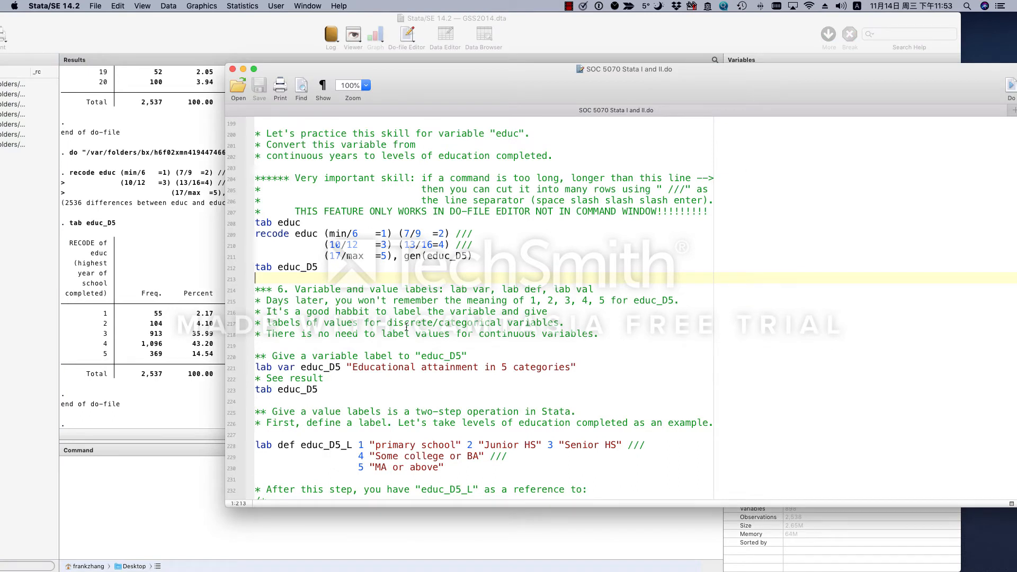
scroll(406, 327, "down", 1)
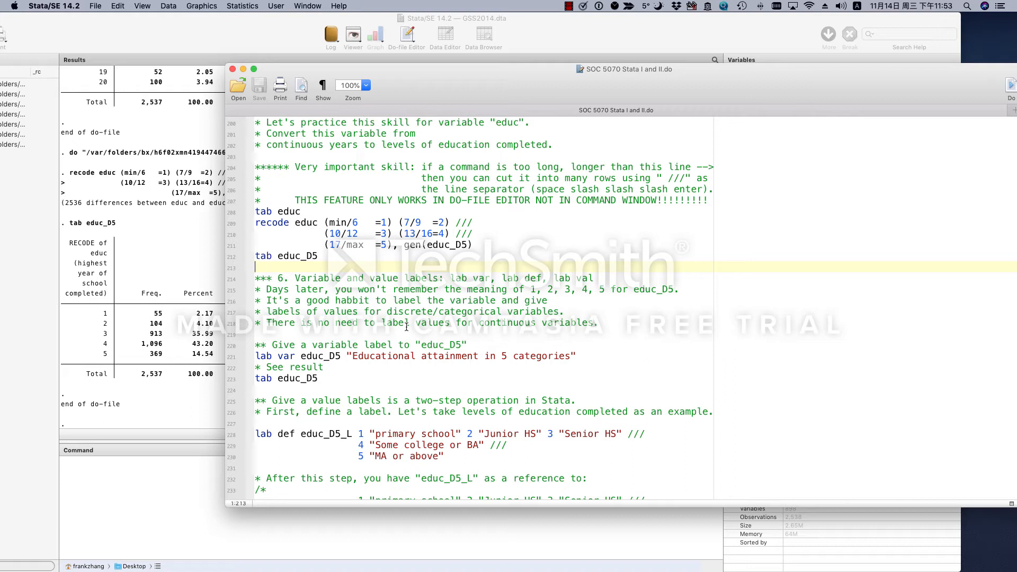
scroll(406, 328, "down", 3)
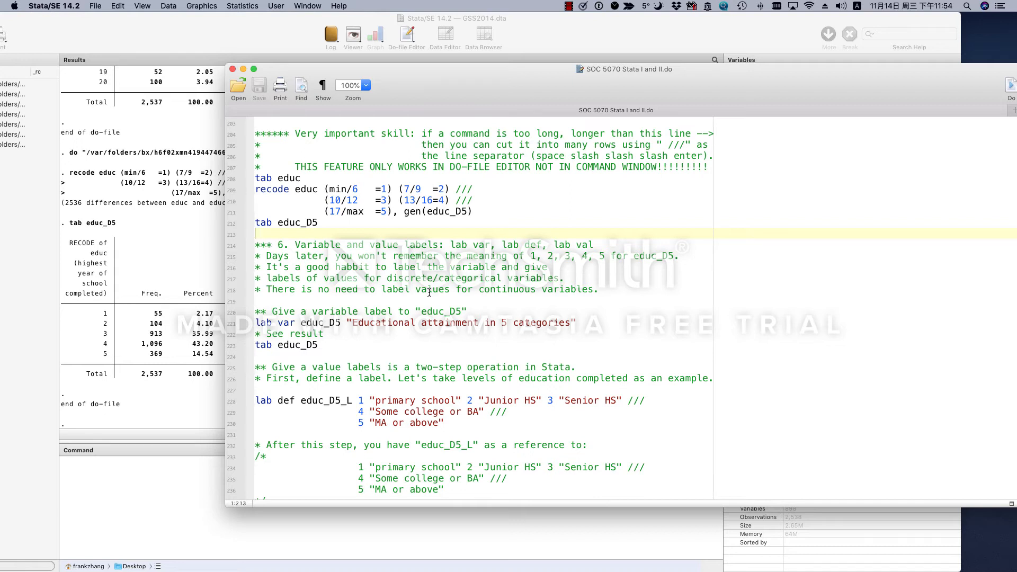
scroll(429, 292, "down", 1)
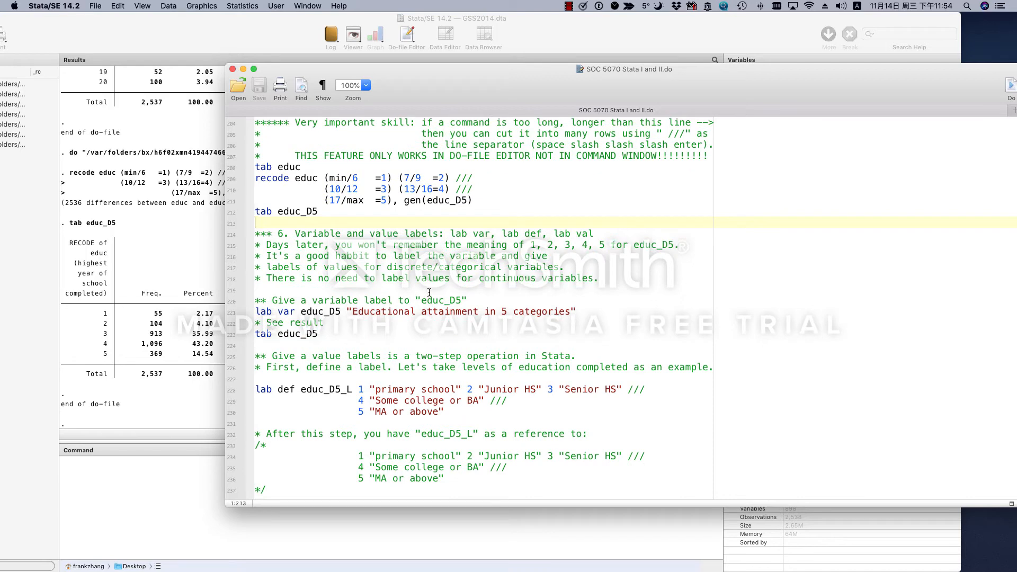
scroll(428, 292, "down", 5)
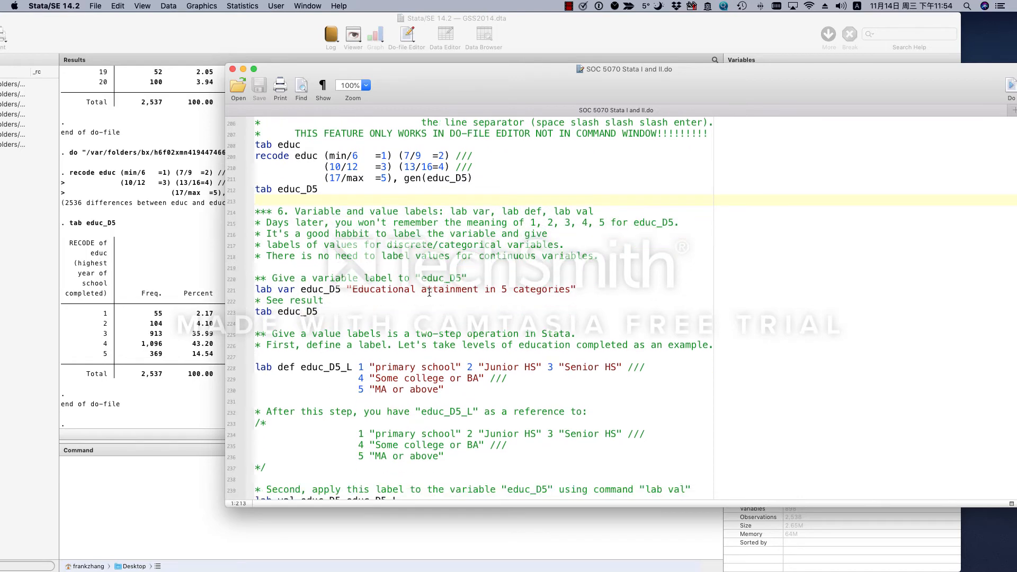
- Compare the variable label heading the educ_D5 results table with the do-file's lab var command for educ_D5
left_click(63, 247)
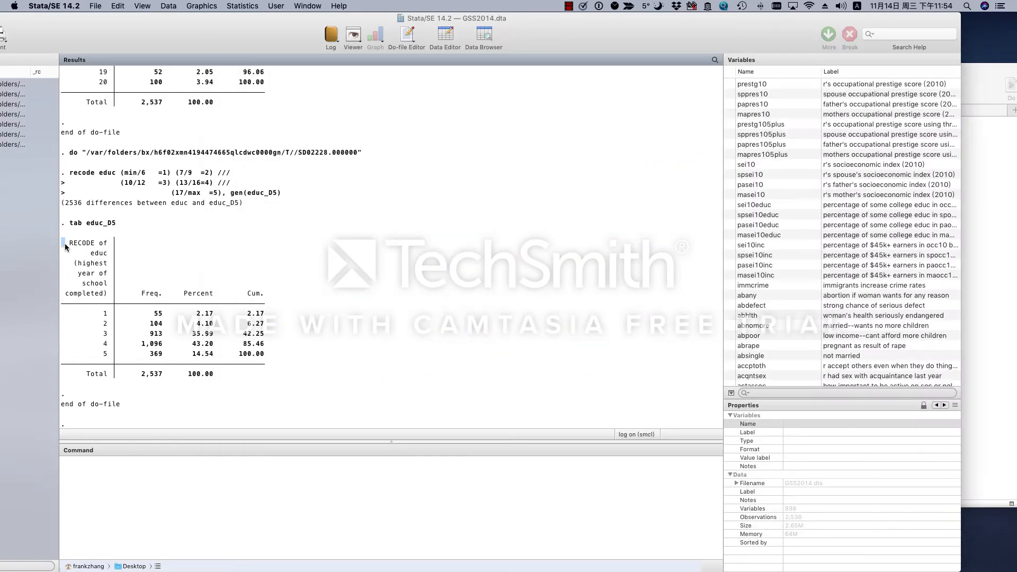
left_click_drag(63, 247, 114, 295)
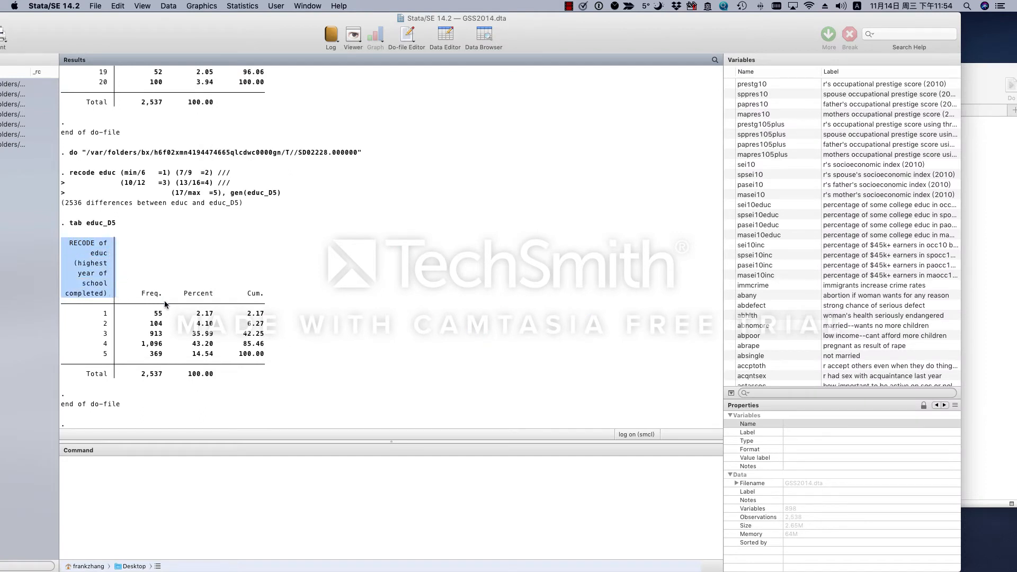
left_click(996, 352)
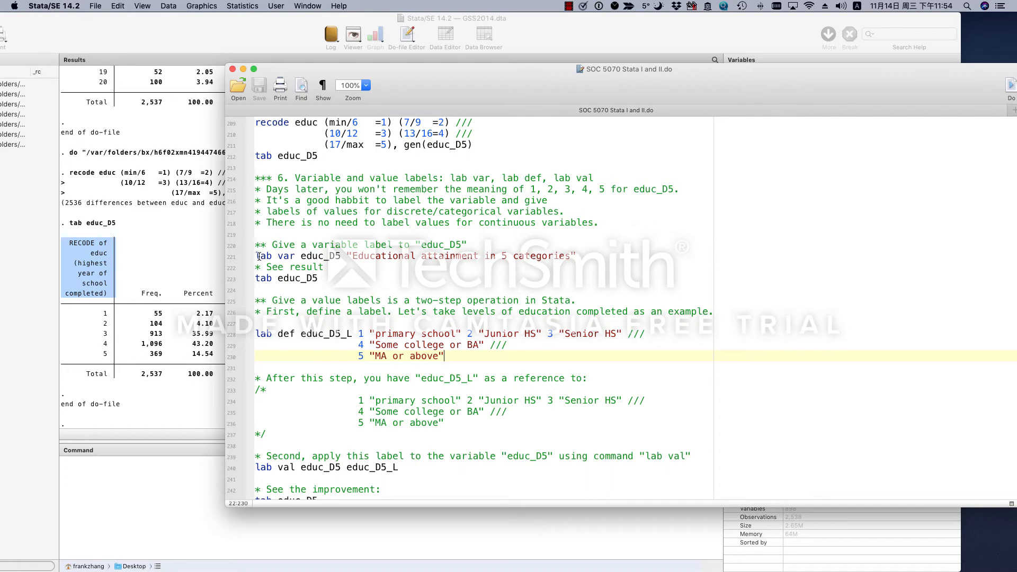
left_click_drag(258, 257, 297, 258)
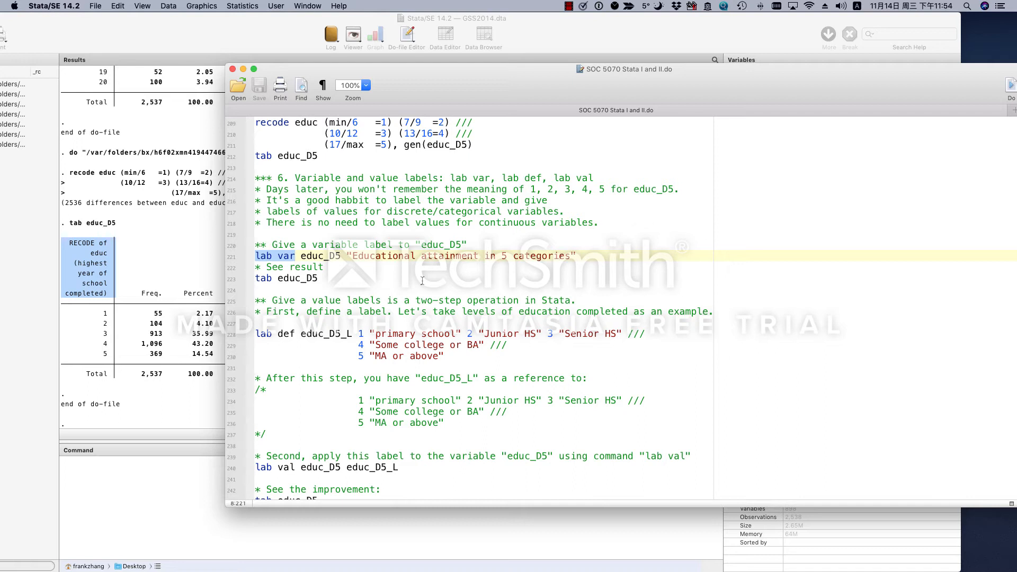
- Run the do-file command lab var educ_D5 "Educational attainment in 5 categories" to label the variable
left_click(277, 257)
left_click(300, 256)
double_click(320, 257)
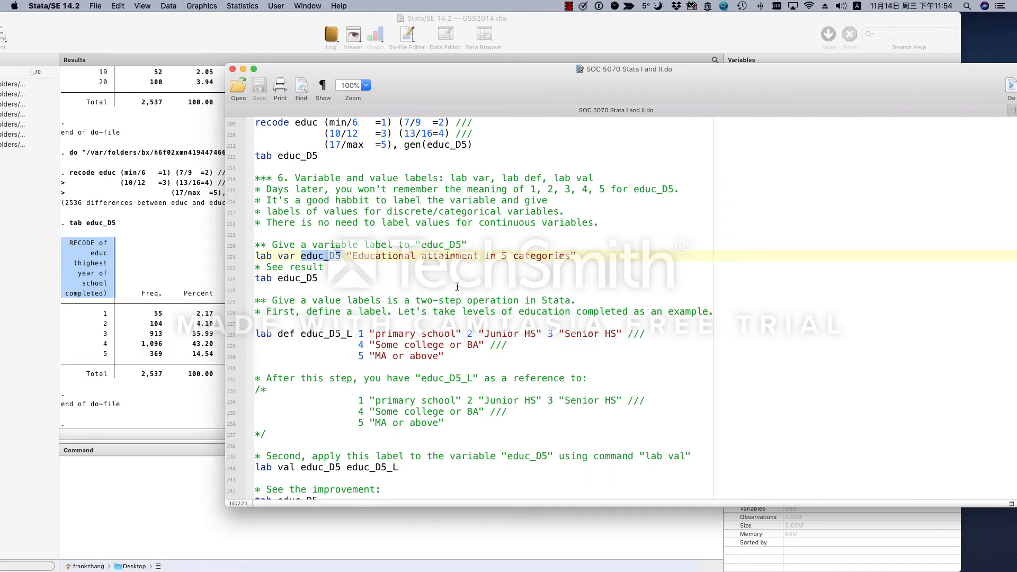
left_click(344, 256)
left_click_drag(351, 257, 568, 263)
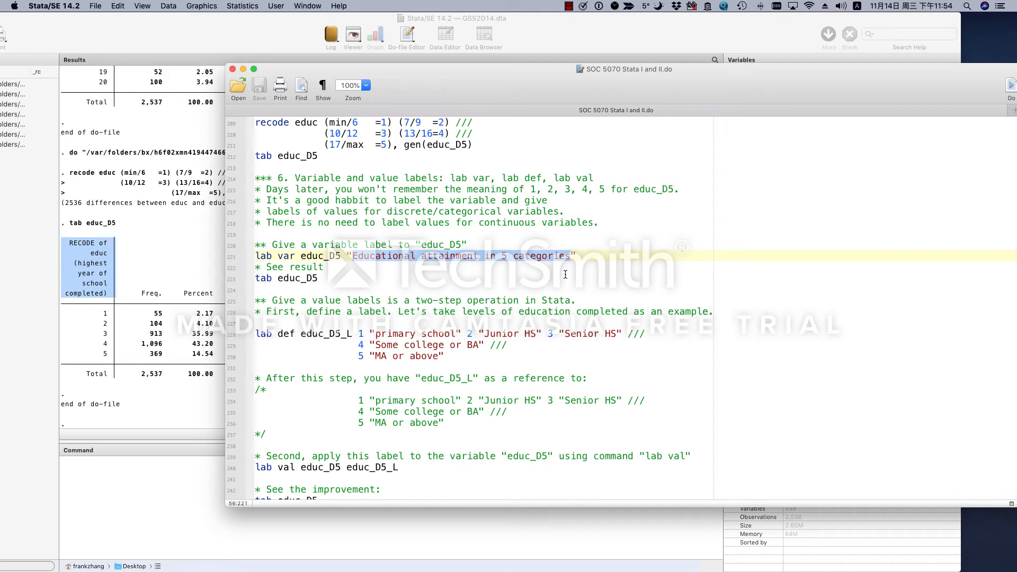
triple_click(346, 257)
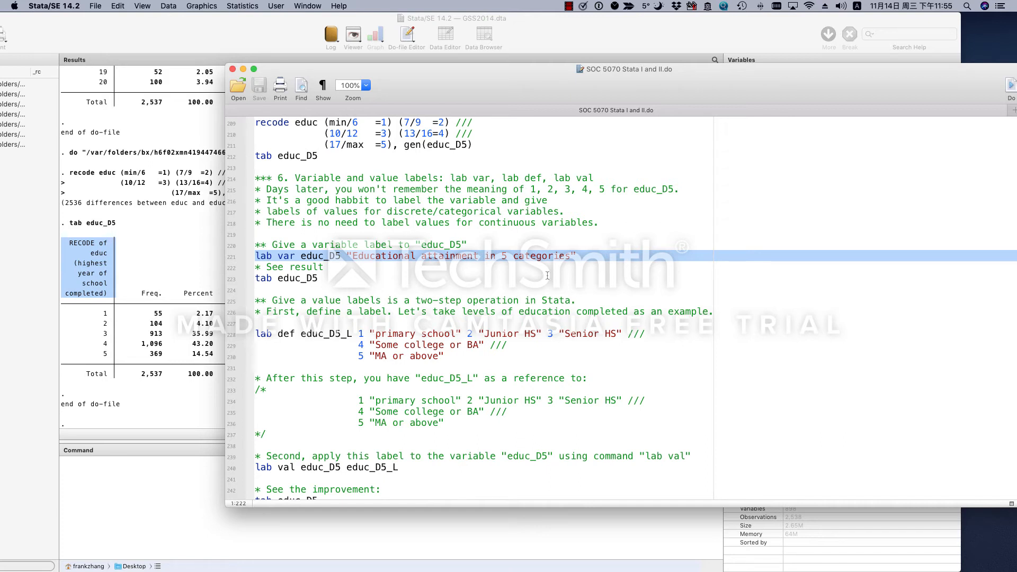
left_click(1009, 86)
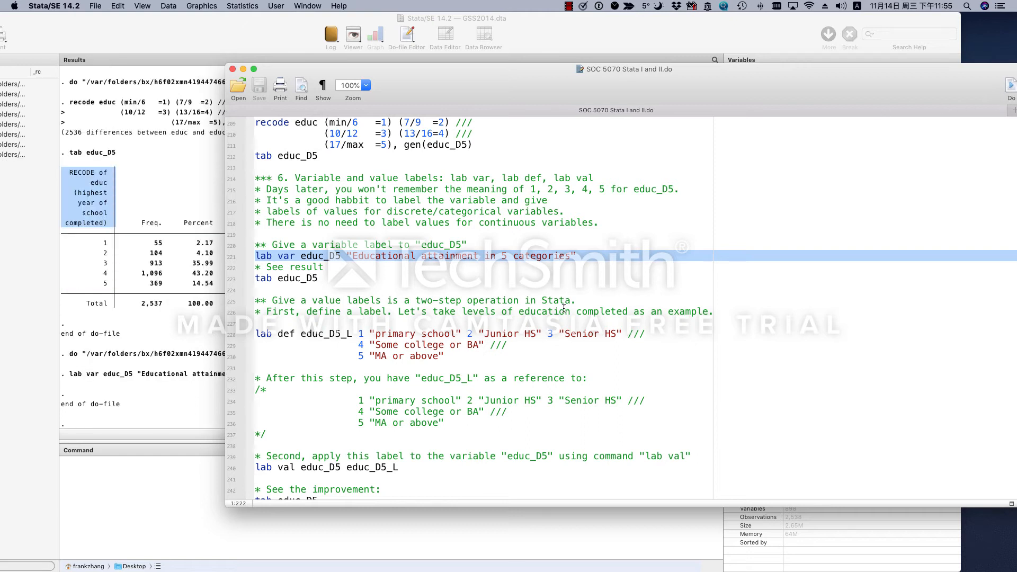
- Run tab educ_D5 under the "See result" comment and check the variable label heading the new table
left_click_drag(332, 280, 231, 279)
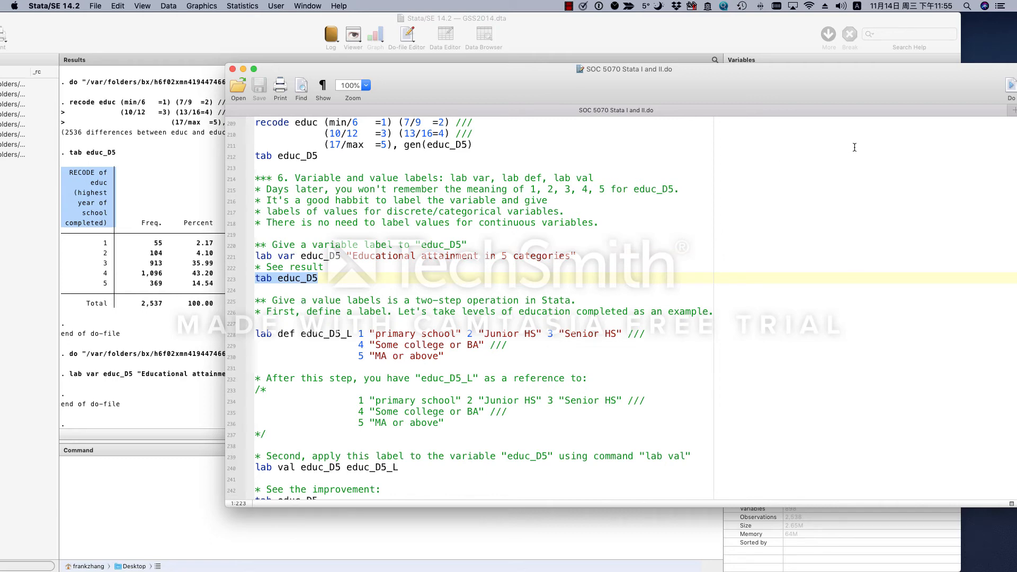
left_click(1007, 85)
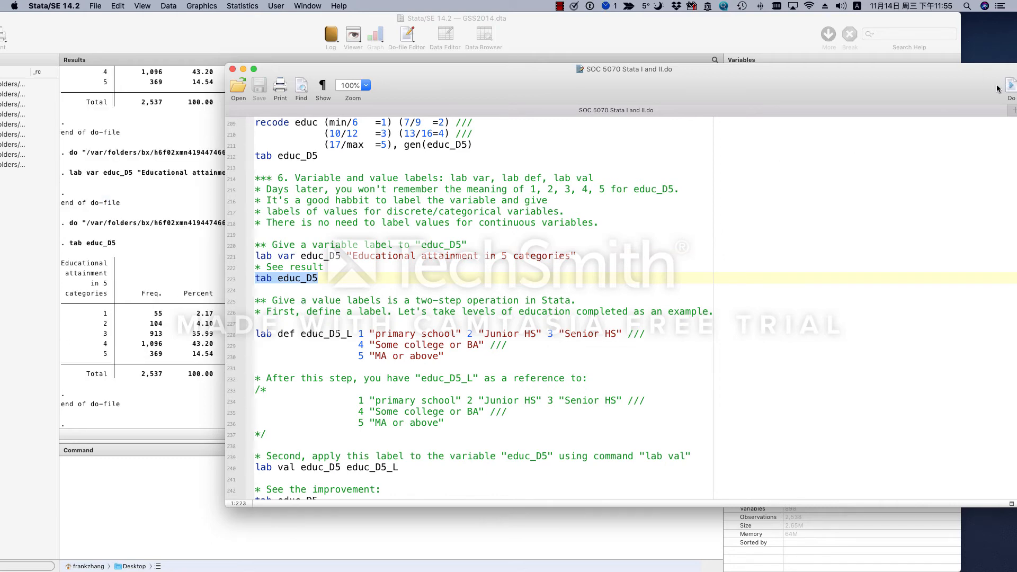
left_click(64, 266)
left_click_drag(64, 267, 113, 297)
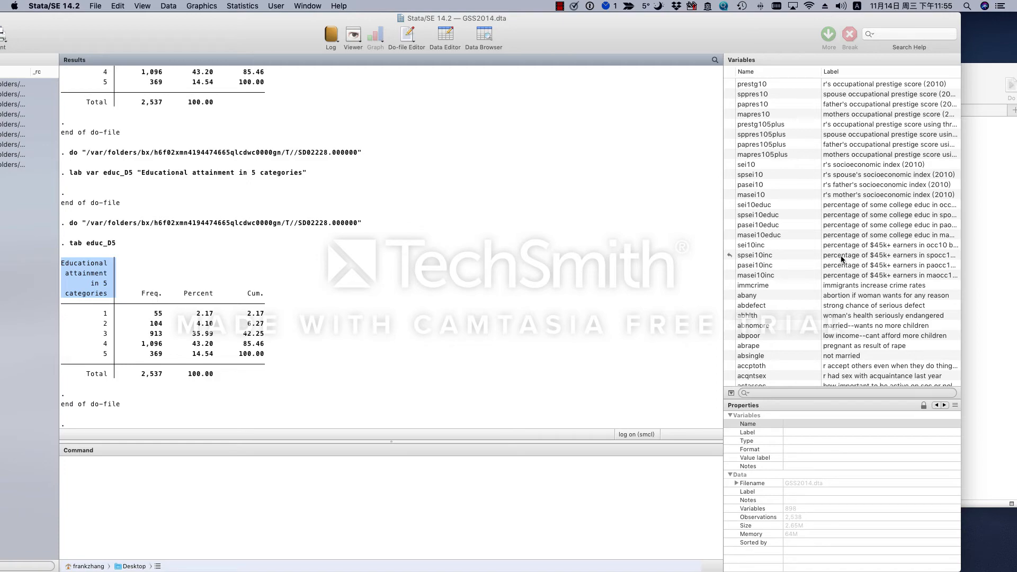
- Check the label of educ_D5 at the end of the variable list, and return to the do-file
scroll(841, 259, "down", 20)
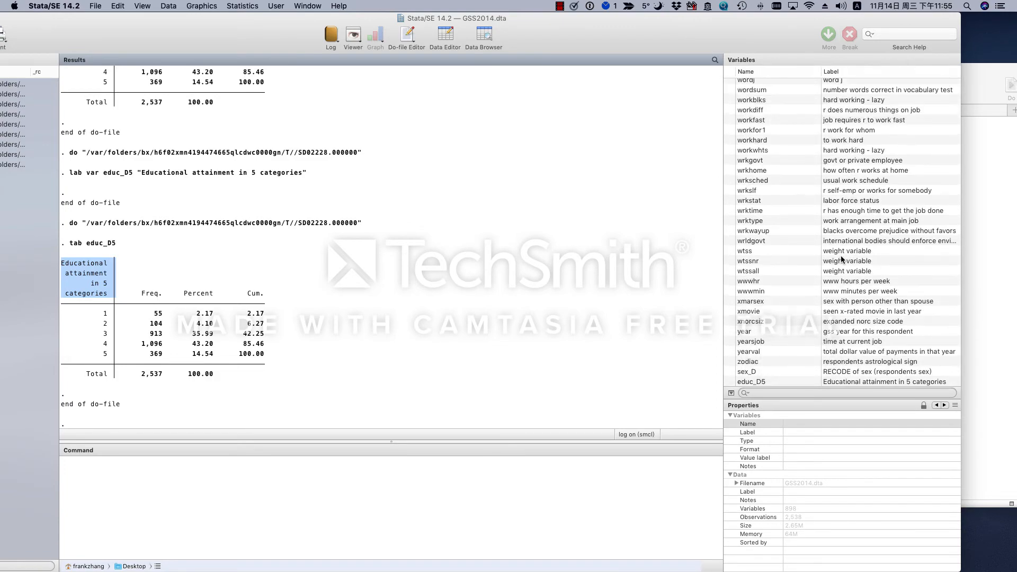
left_click(752, 382)
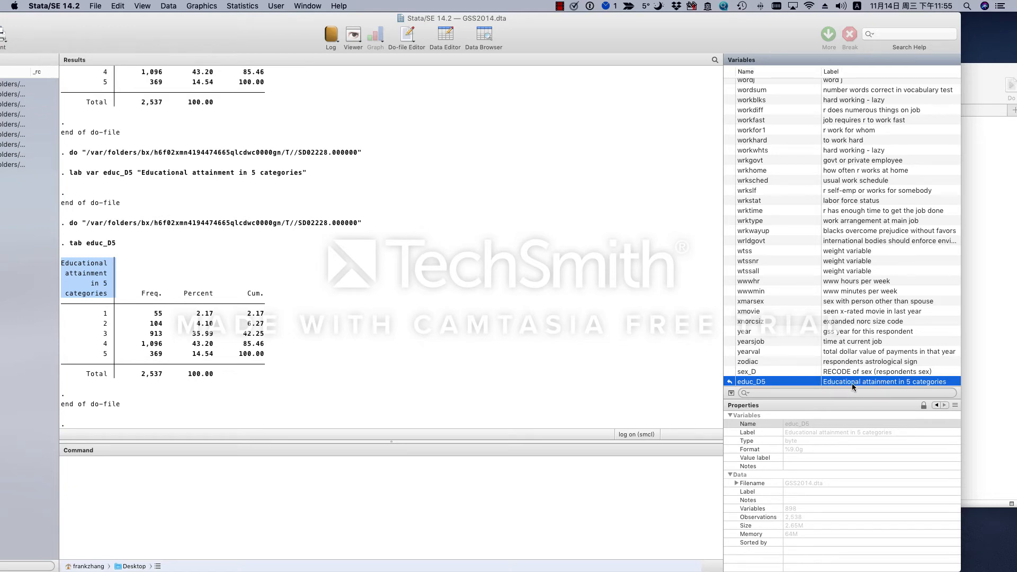
left_click(989, 385)
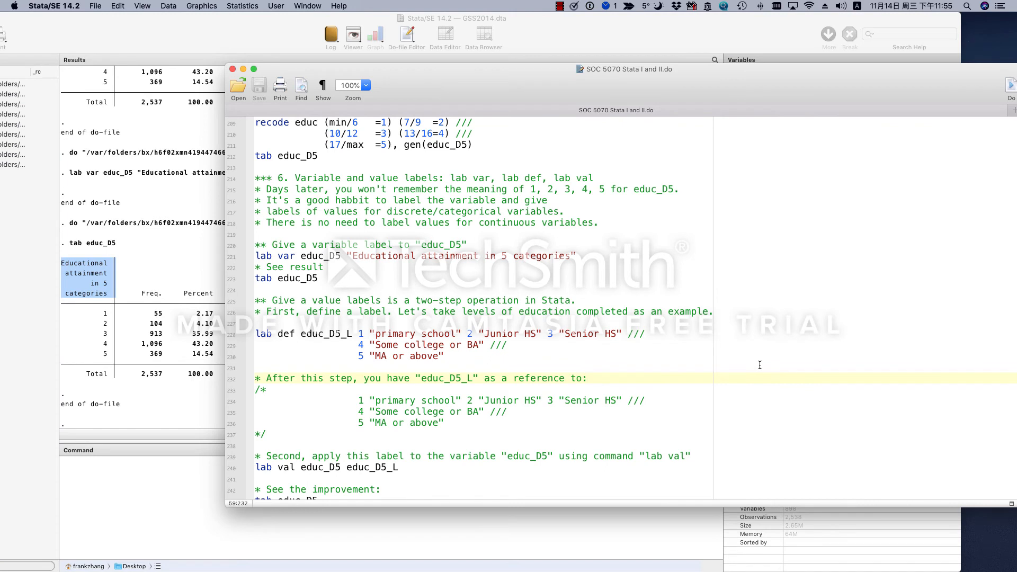
- Read the lab def educ_D5_L command, examining the text assigned to each of the codes 1 to 5
scroll(760, 365, "down", 1)
scroll(760, 365, "down", 1)
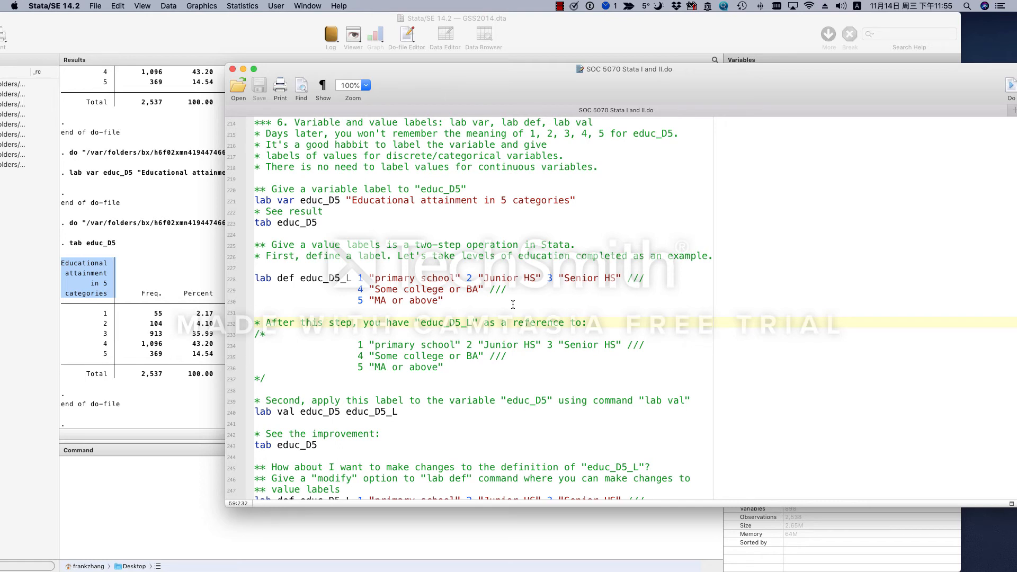
left_click(373, 278)
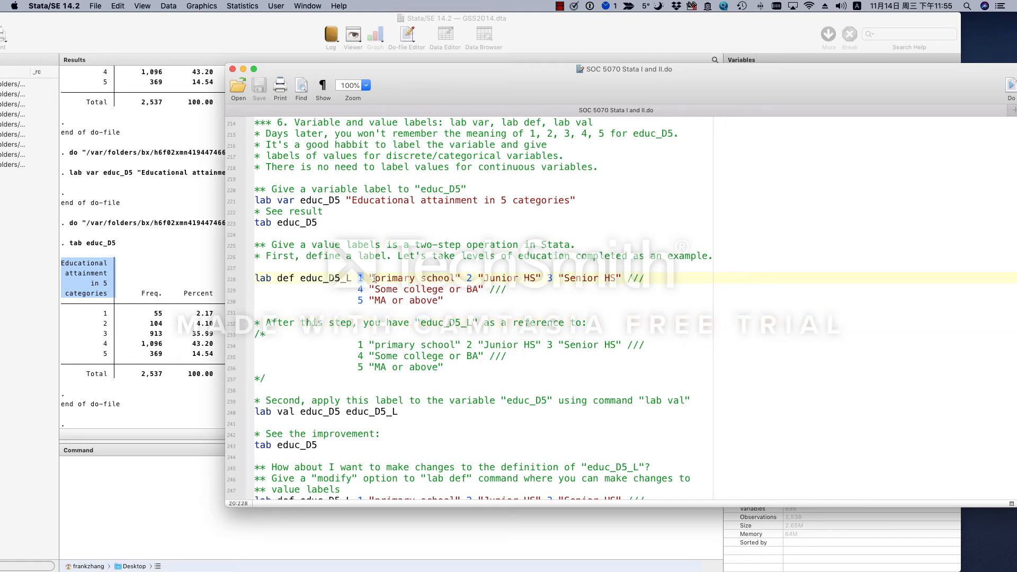
left_click_drag(376, 278, 623, 281)
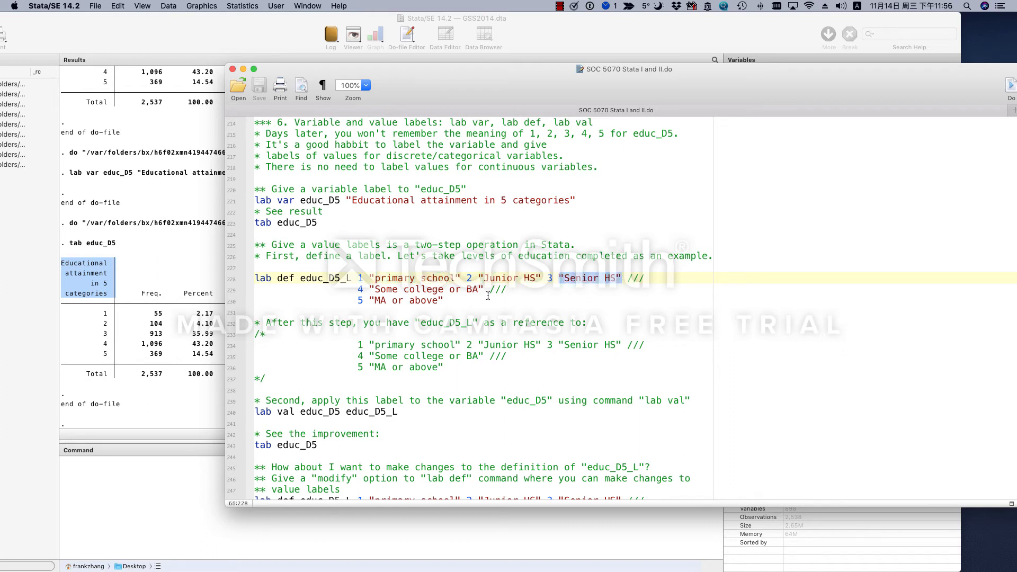
left_click(357, 291)
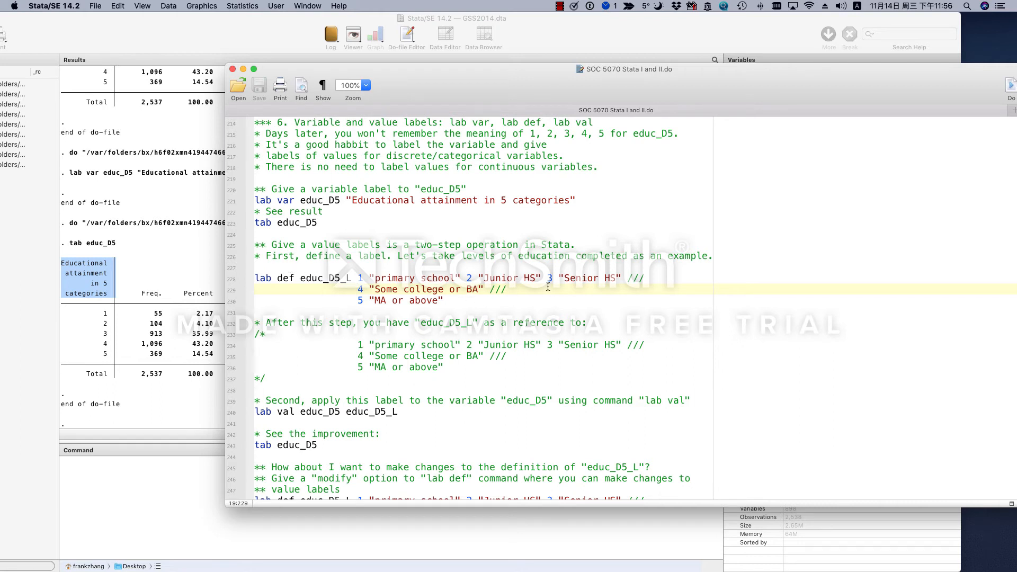
left_click_drag(466, 300, 361, 279)
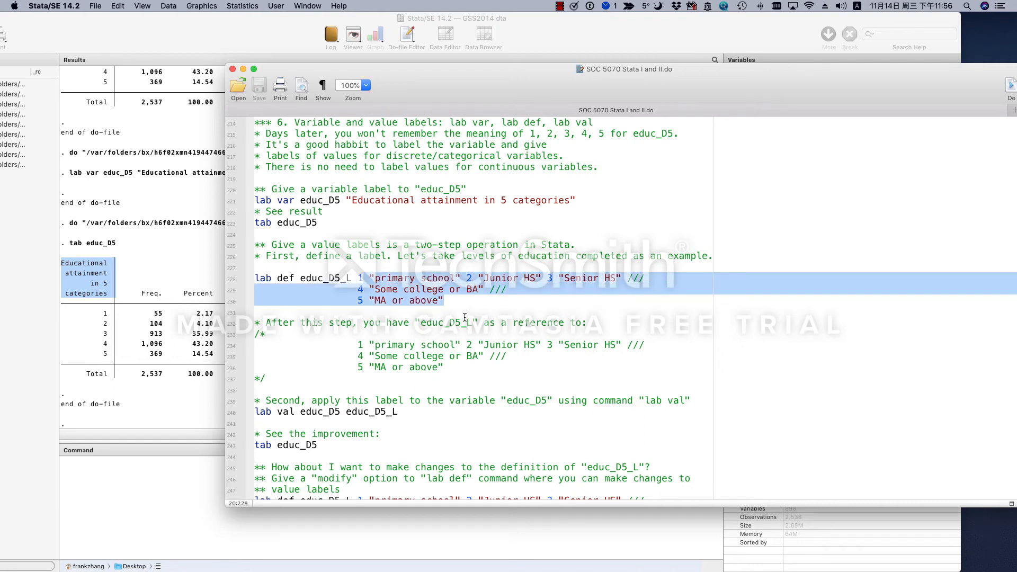
left_click(446, 301)
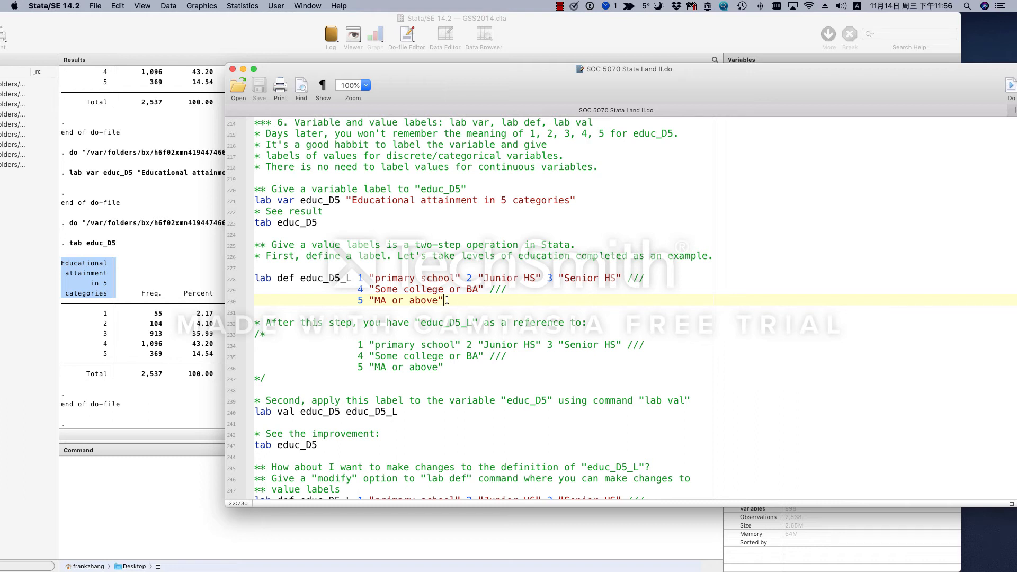
- Examine the parts of the lab def syntax: the command, the label name educ_D5_L and its value definitions
double_click(328, 278)
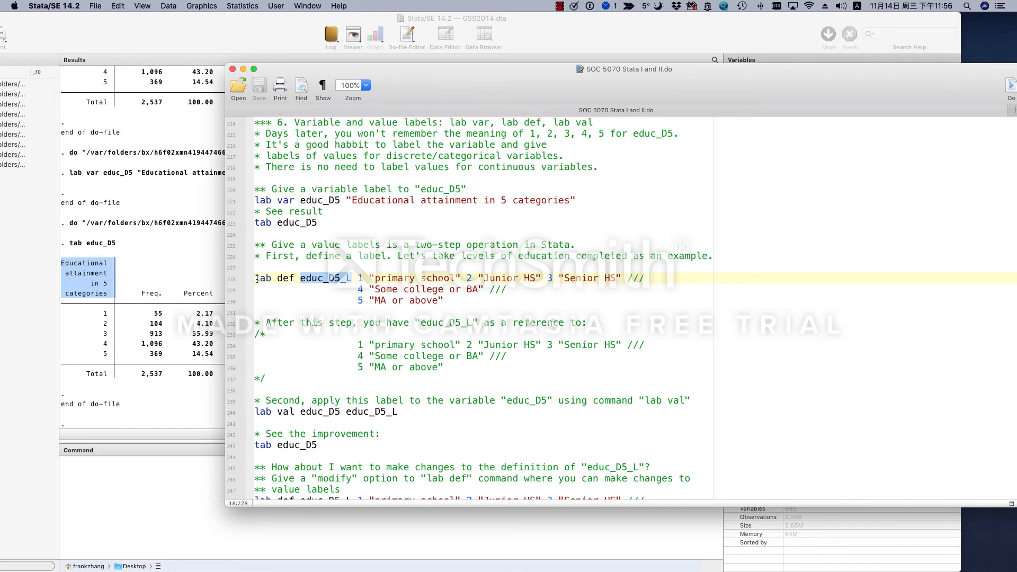
left_click_drag(257, 279, 295, 279)
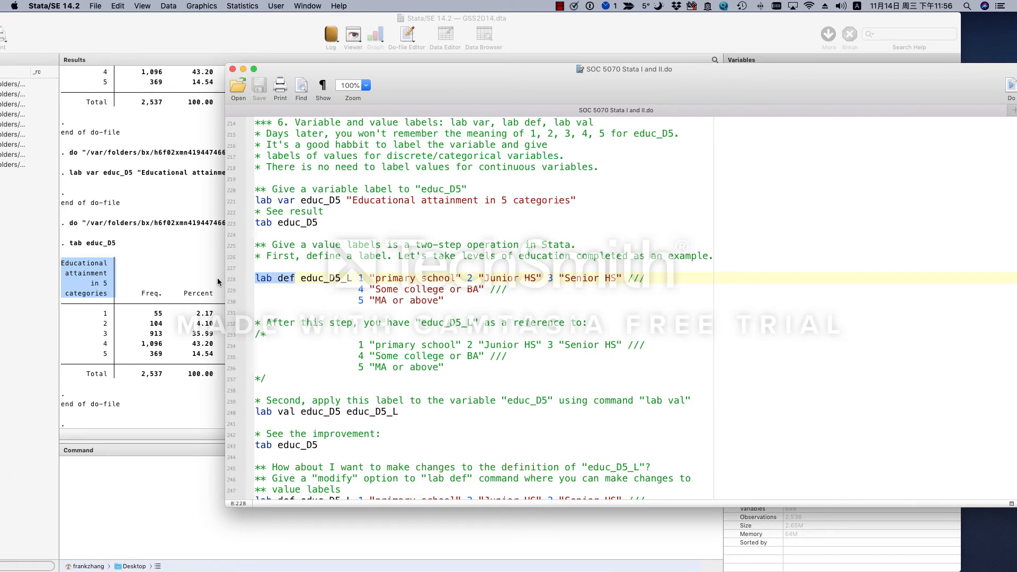
left_click(275, 279)
left_click(295, 279)
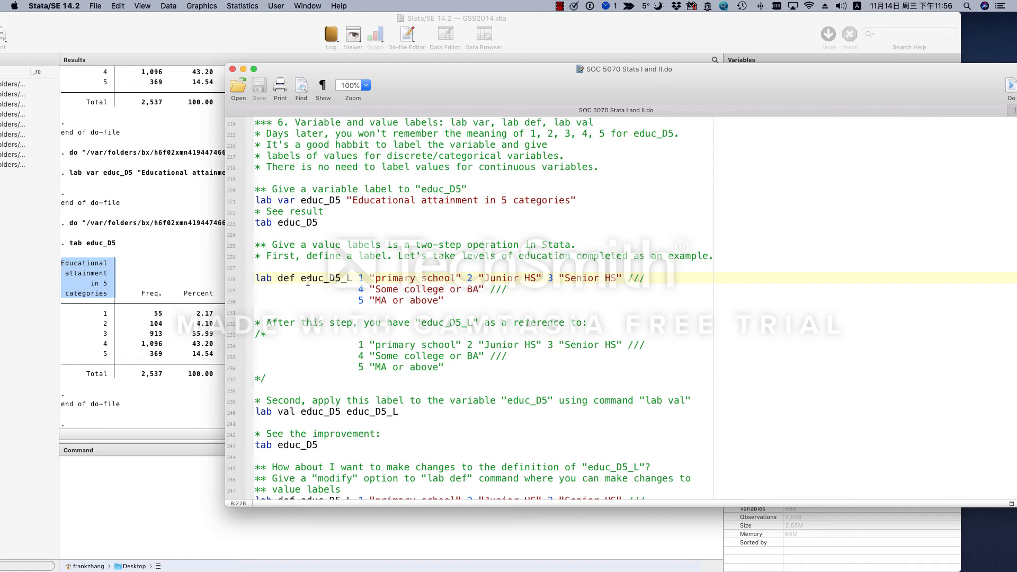
double_click(310, 279)
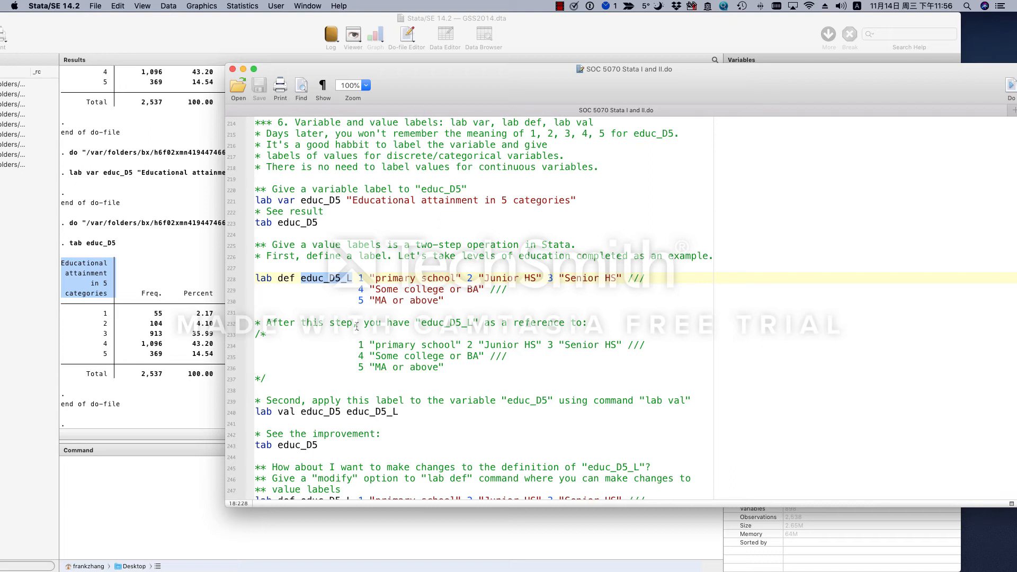
left_click_drag(445, 300, 360, 277)
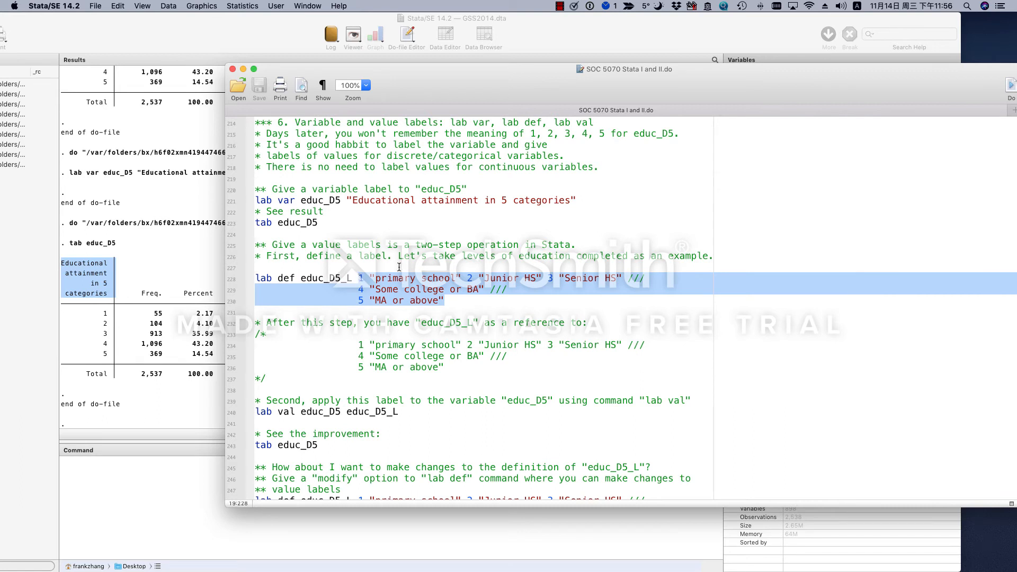
double_click(336, 279)
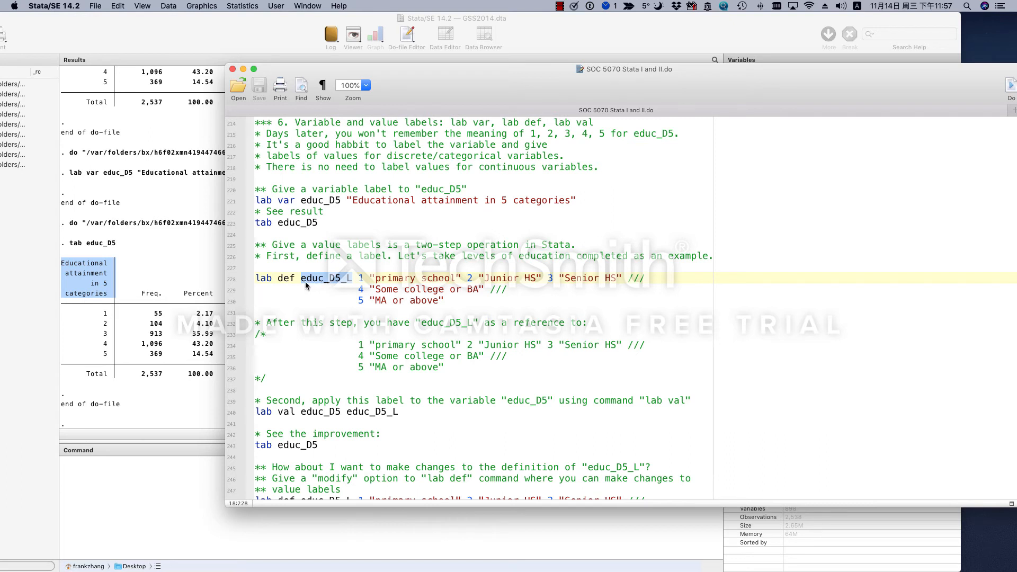
double_click(349, 279)
left_click(397, 297)
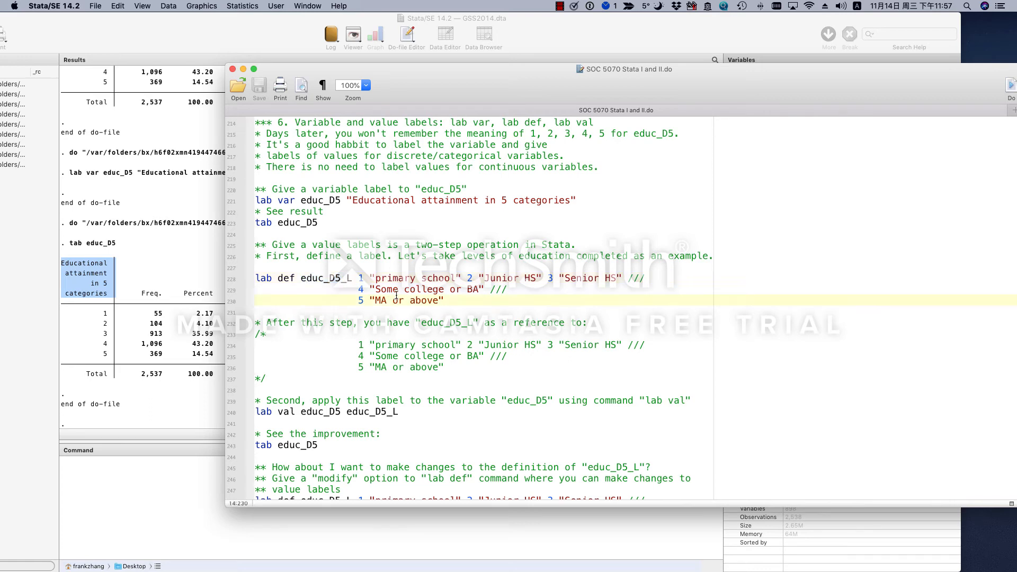
- Examine the lab val educ_D5 educ_D5_L command, distinguishing the variable name from the value label name
scroll(397, 295, "down", 5)
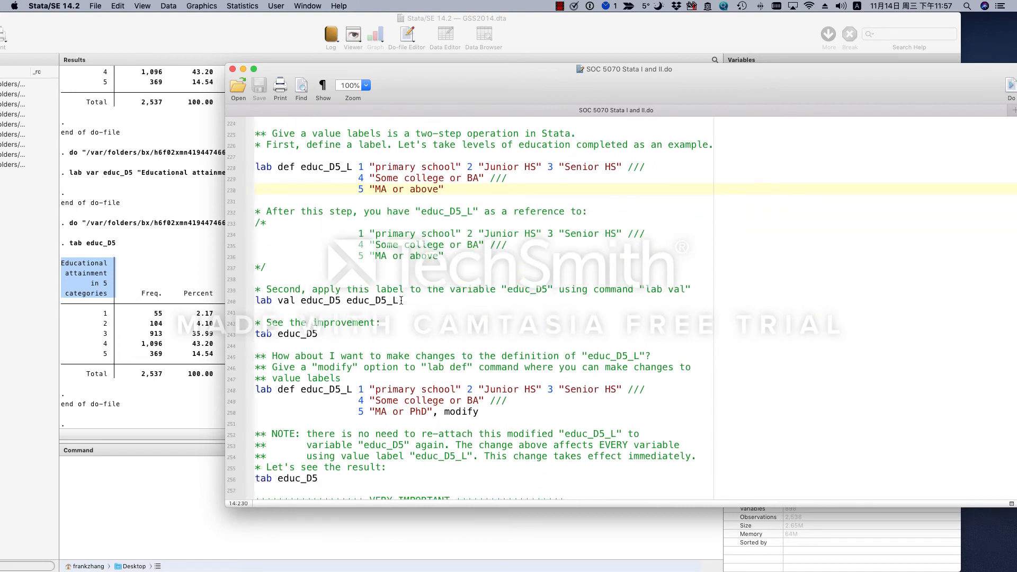
left_click_drag(400, 300, 346, 300)
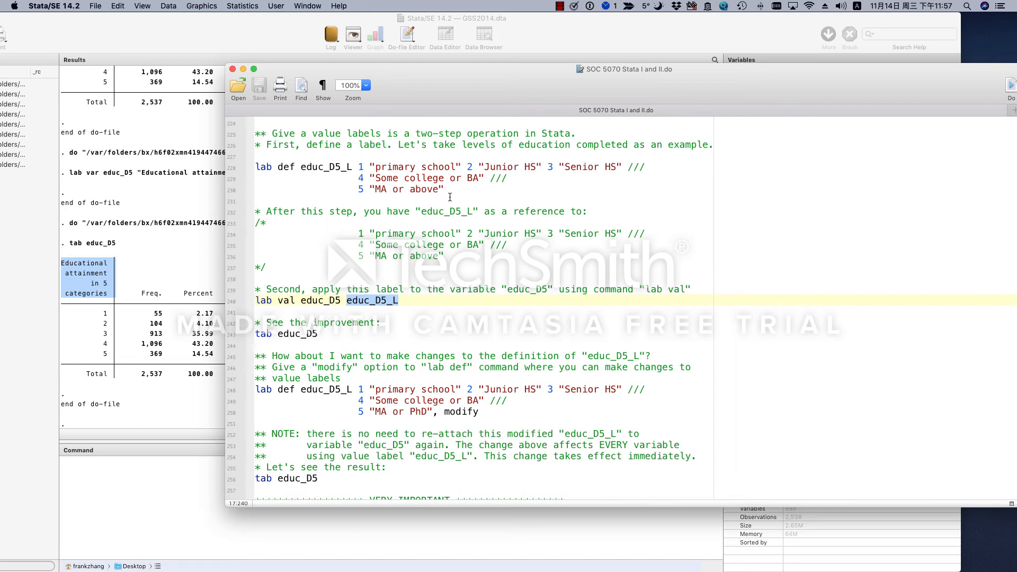
double_click(313, 301)
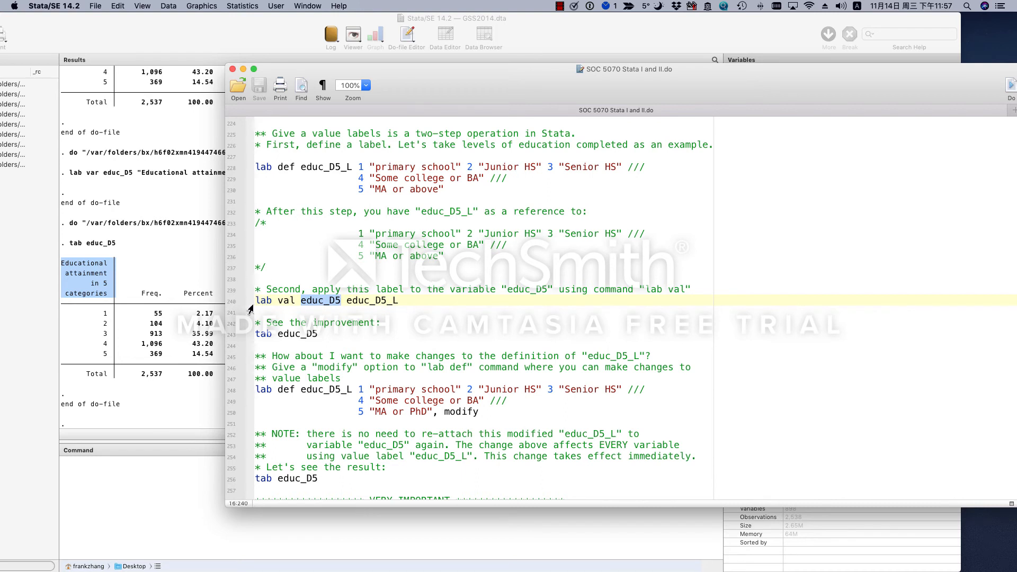
left_click_drag(255, 300, 270, 300)
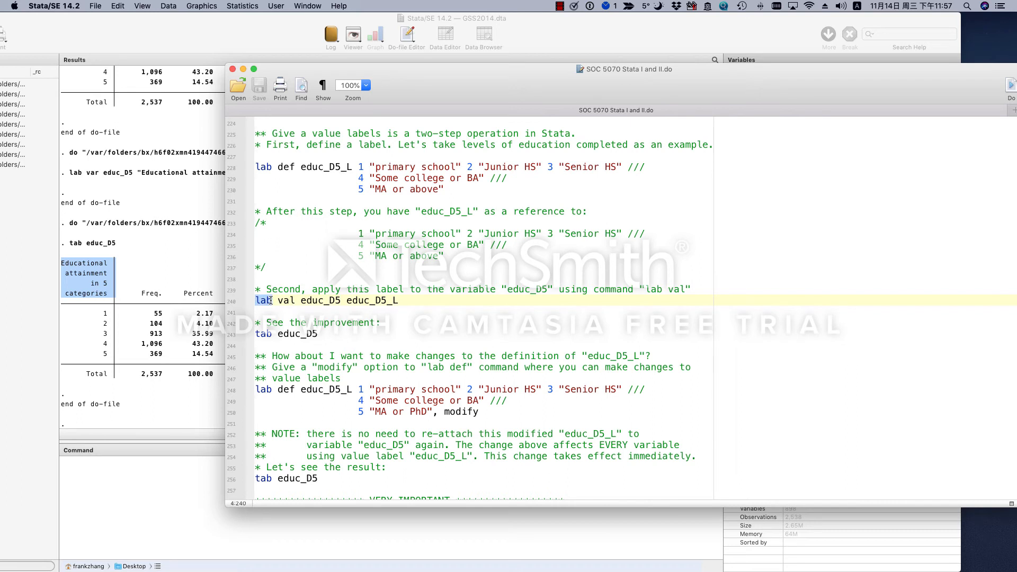
left_click(275, 301)
left_click_drag(295, 300, 302, 302)
left_click(318, 301)
double_click(318, 301)
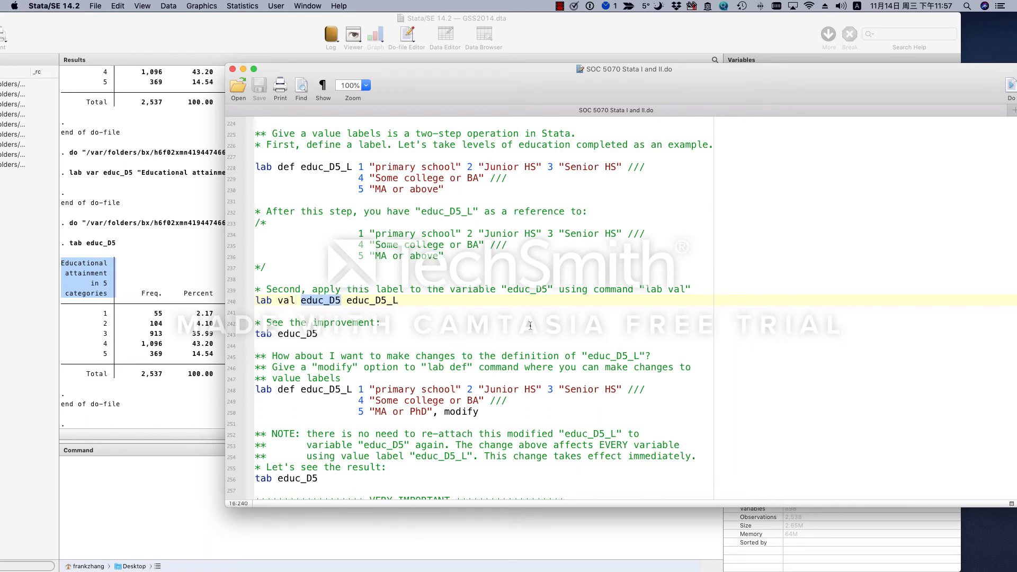
left_click(342, 301)
double_click(362, 301)
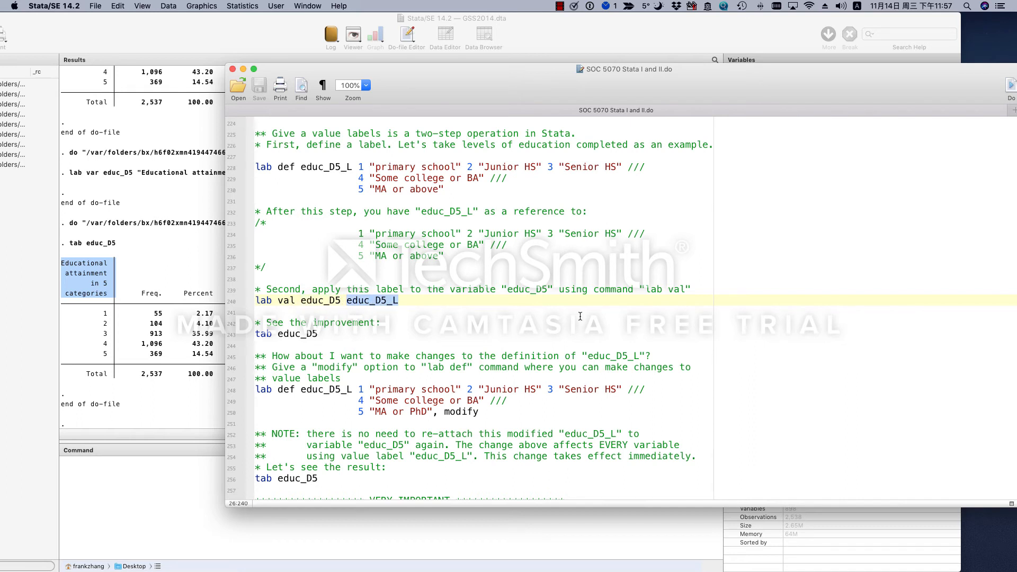
- Run the do-file block from lab def educ_D5_L through lab val educ_D5 educ_D5_L to define and apply the value labels
left_click(435, 299)
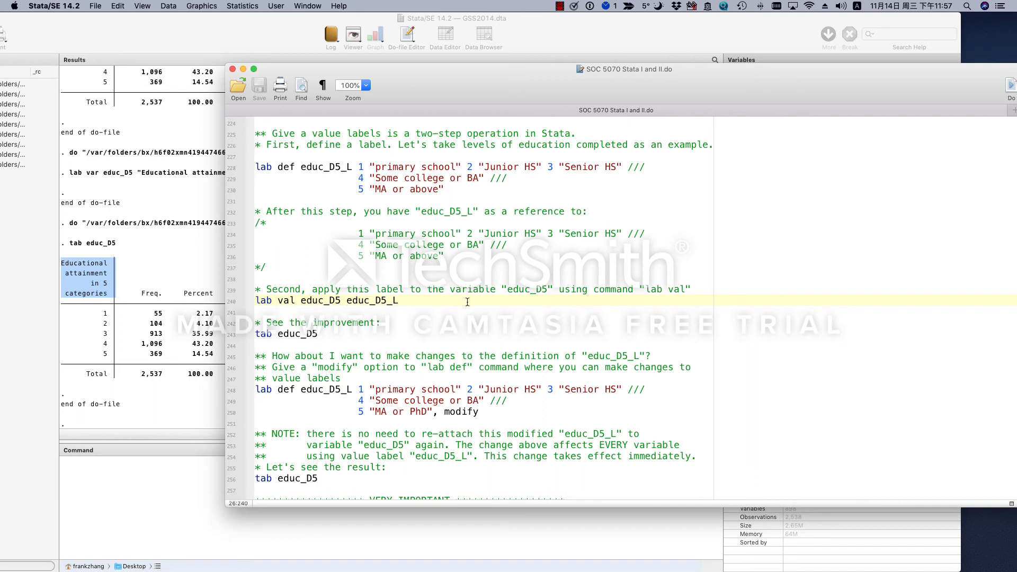
left_click_drag(467, 301, 216, 170)
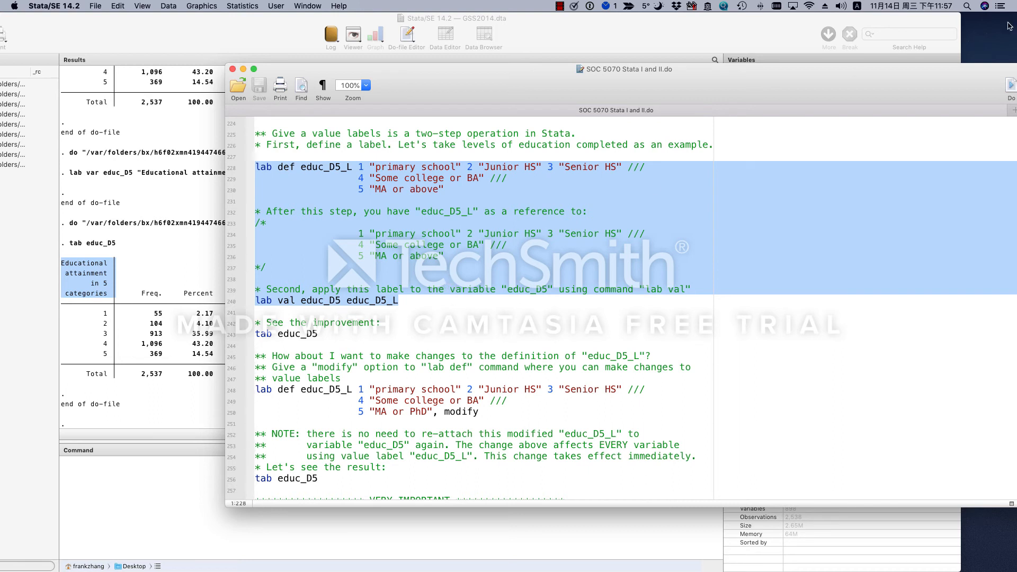
key("super+shift+d")
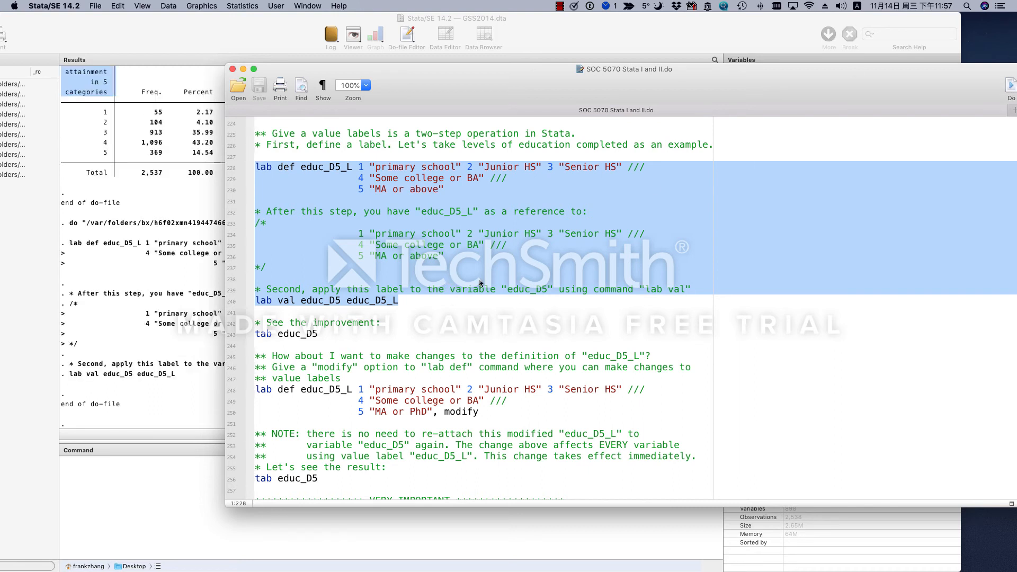
- Run tab educ_D5 beneath the "See the improvement" comment to tabulate the variable with its value labels
double_click(379, 301)
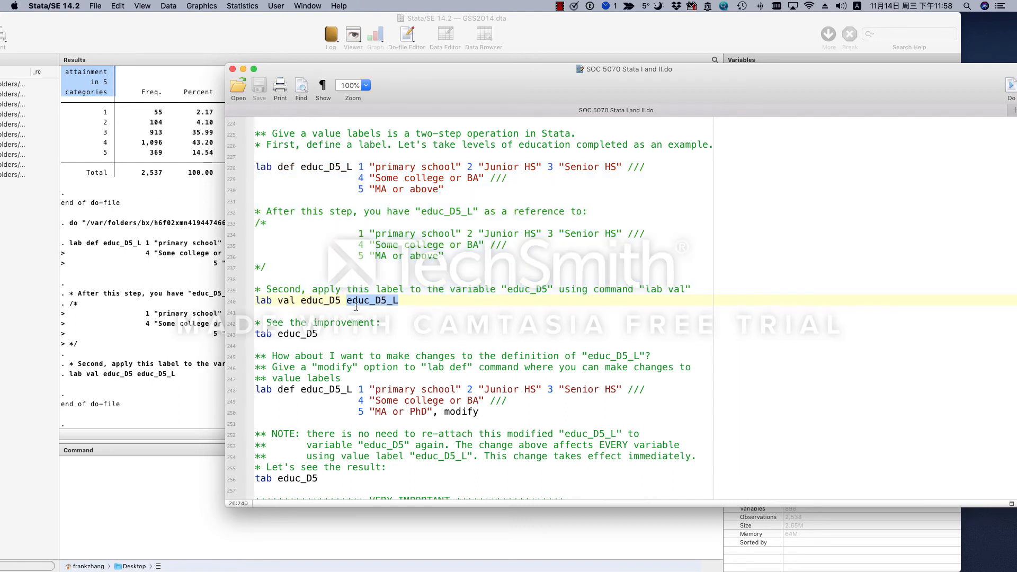
double_click(320, 300)
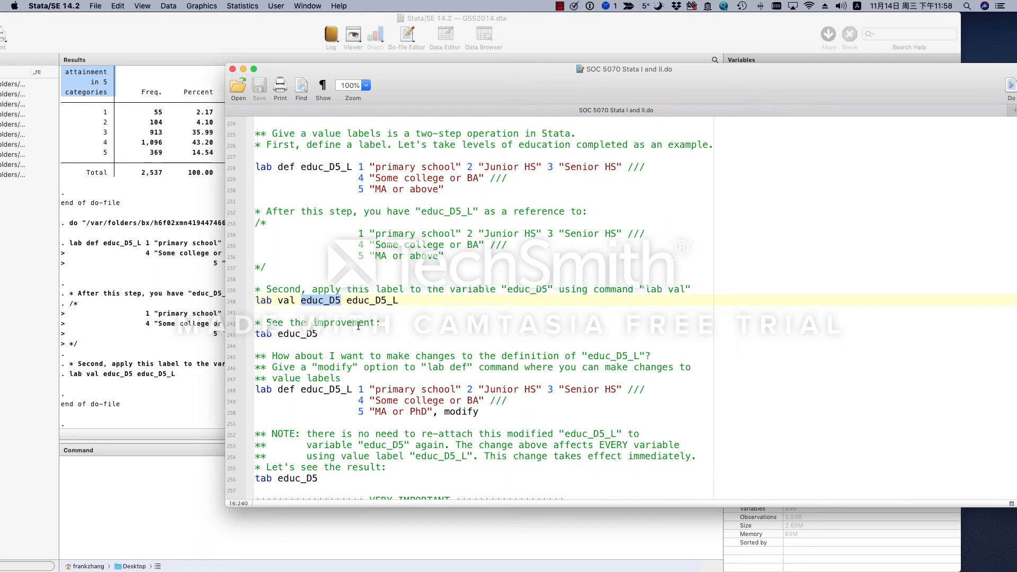
left_click_drag(353, 334, 225, 334)
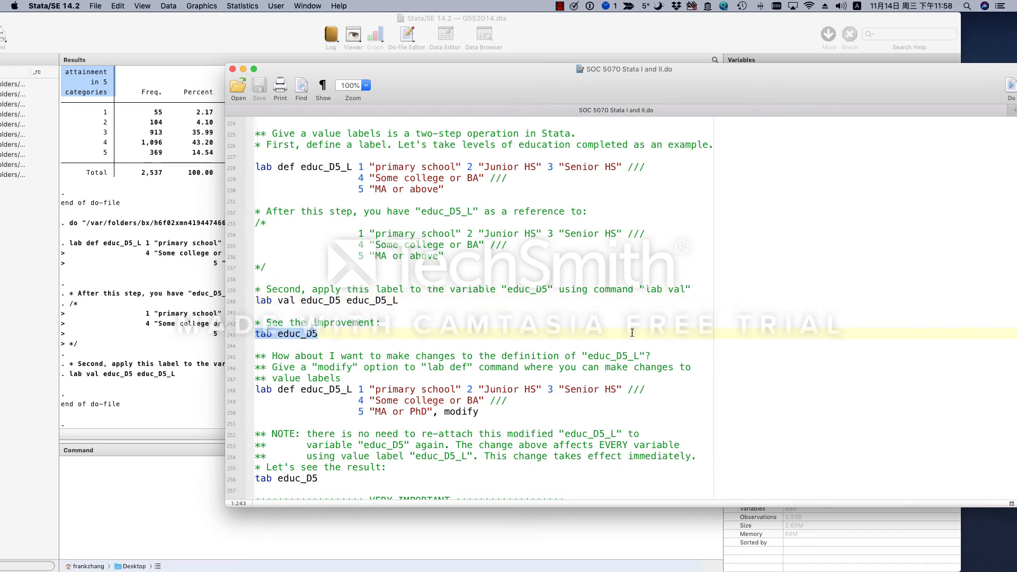
left_click(1008, 88)
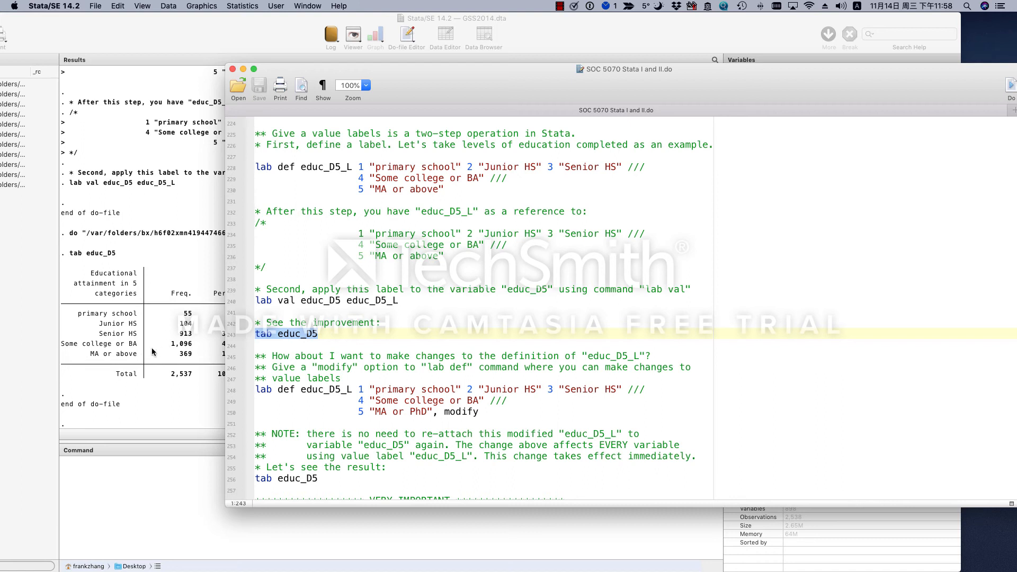
left_click(414, 333)
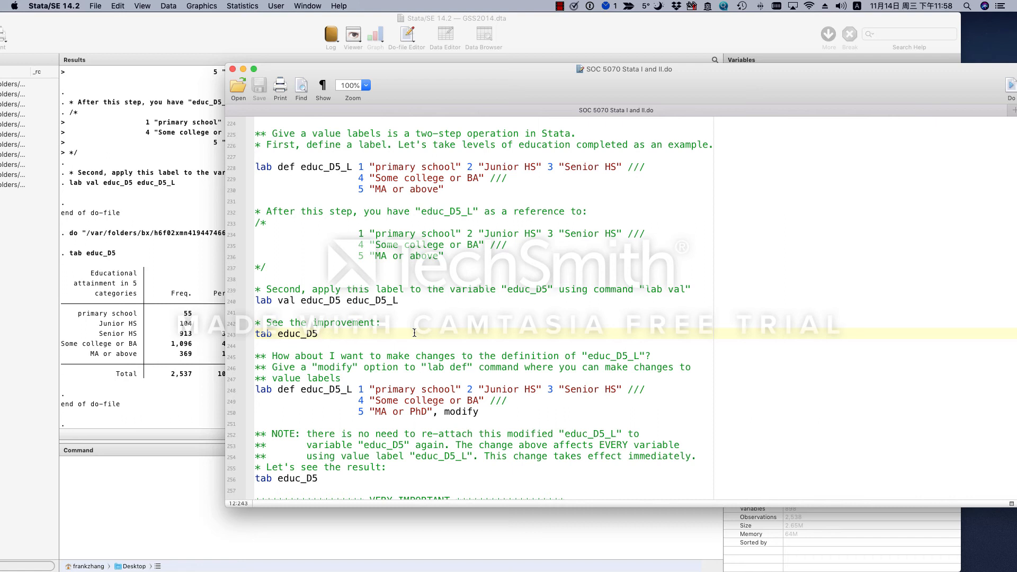
- Compare the original lab def educ_D5_L command with its modify version, checking the label name, the value definitions and the text for code 5
left_click_drag(455, 189, 357, 167)
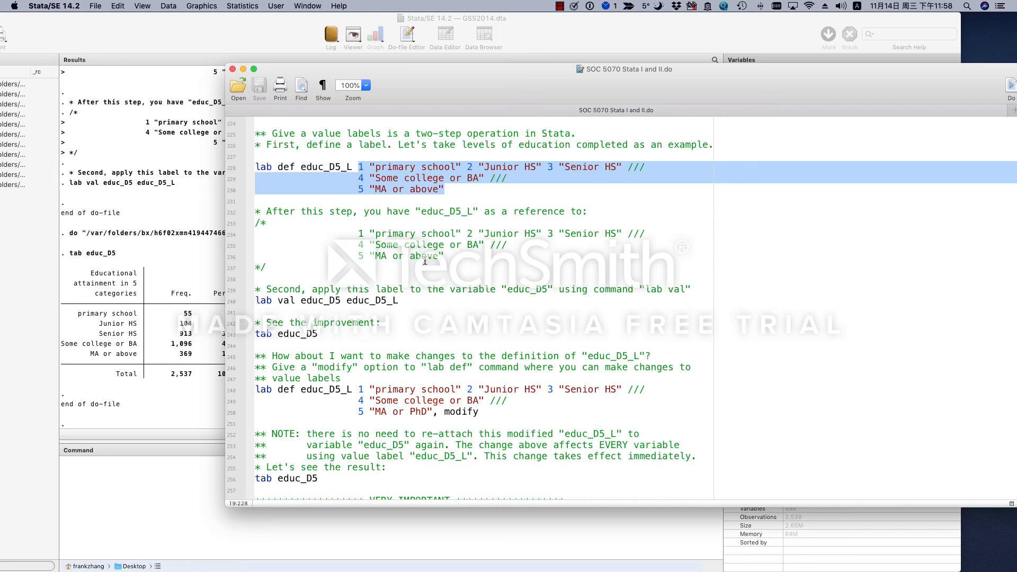
left_click(457, 189)
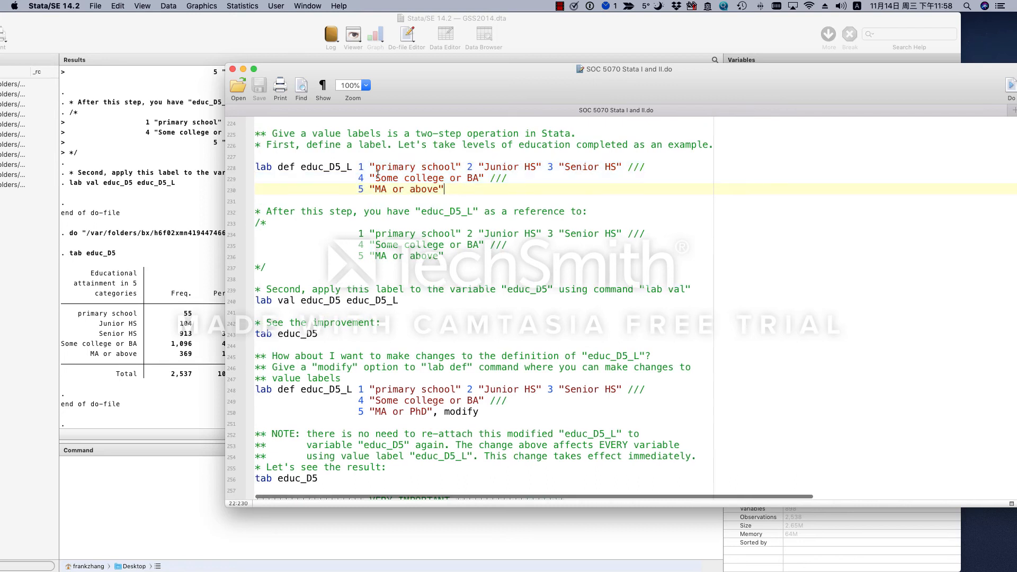
mouse_move(357, 167)
left_mouse_down()
mouse_move(438, 177)
mouse_move(461, 167)
mouse_move(383, 189)
mouse_move(363, 166)
left_mouse_up()
left_click(457, 188)
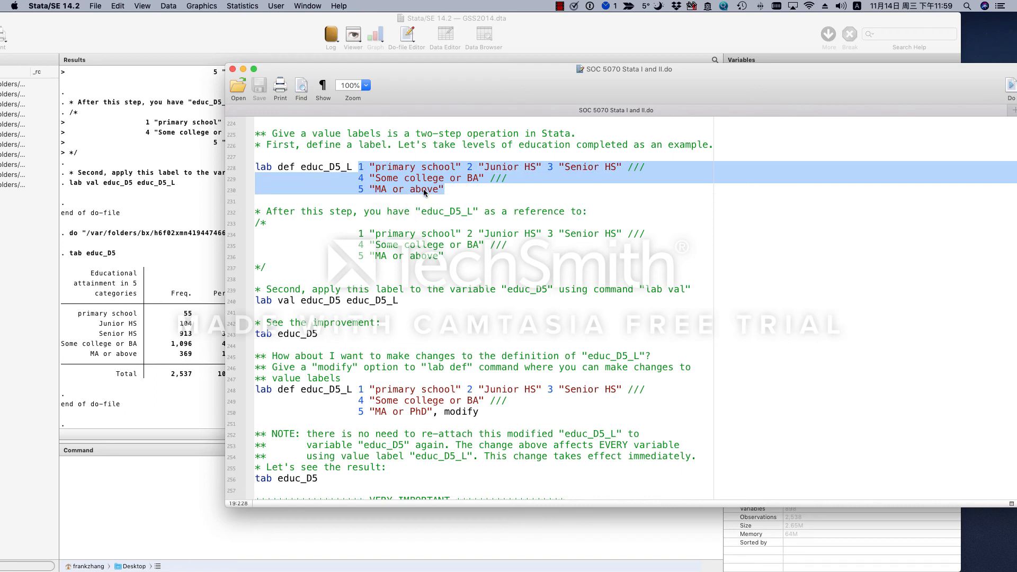
double_click(336, 167)
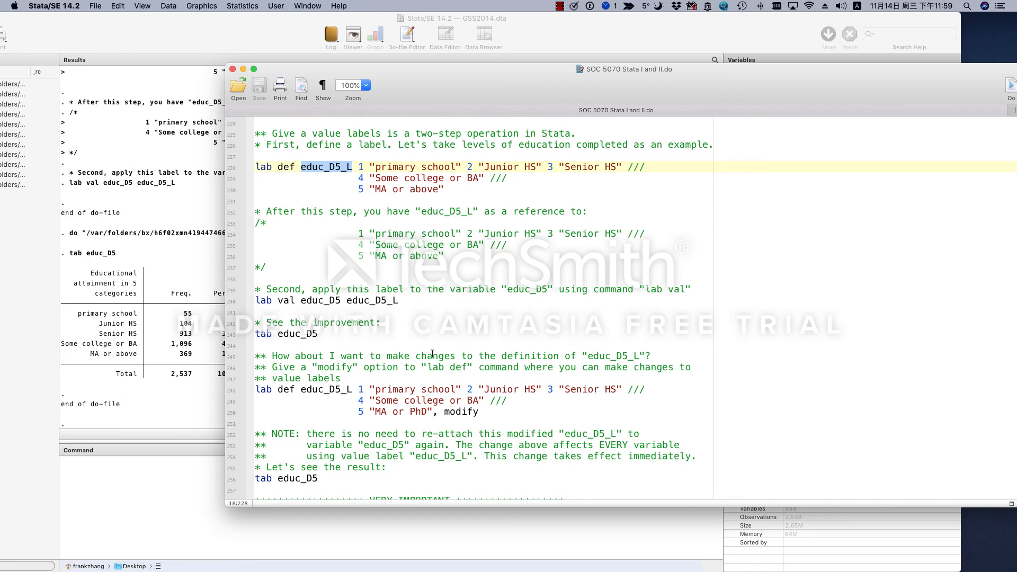
scroll(433, 353, "down", 5)
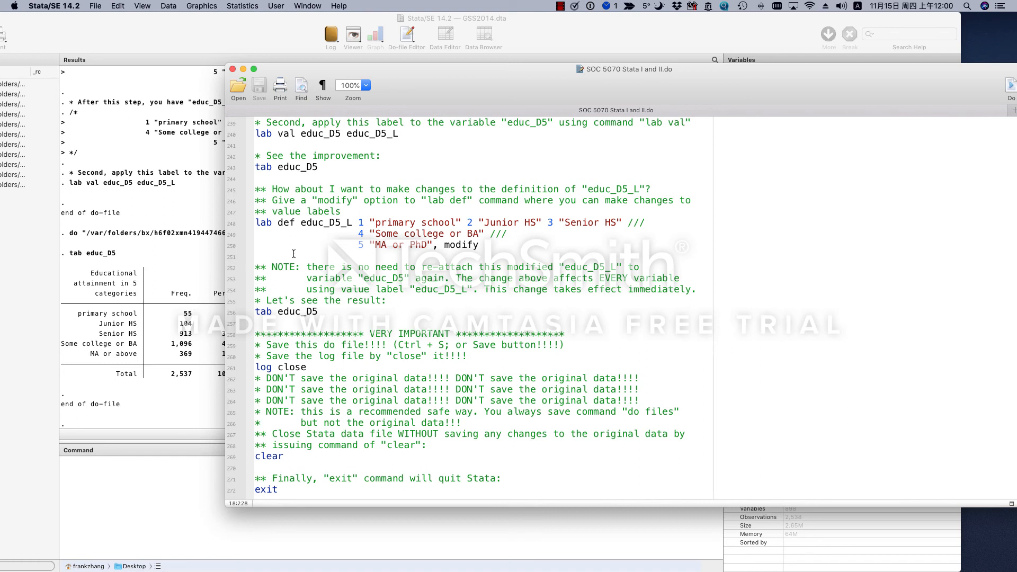
left_click_drag(256, 223, 300, 224)
double_click(313, 223)
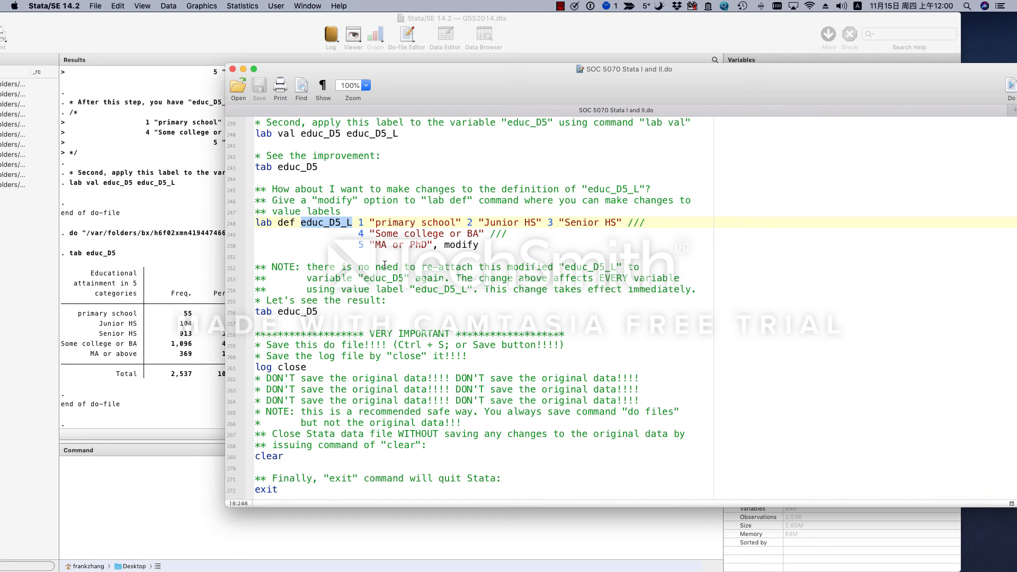
scroll(384, 264, "up", 5)
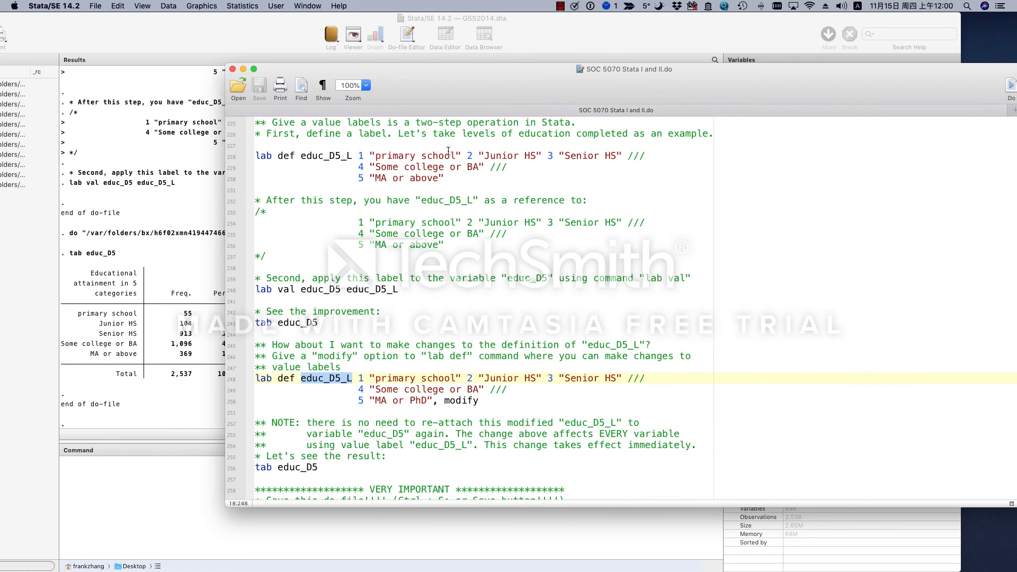
double_click(426, 178)
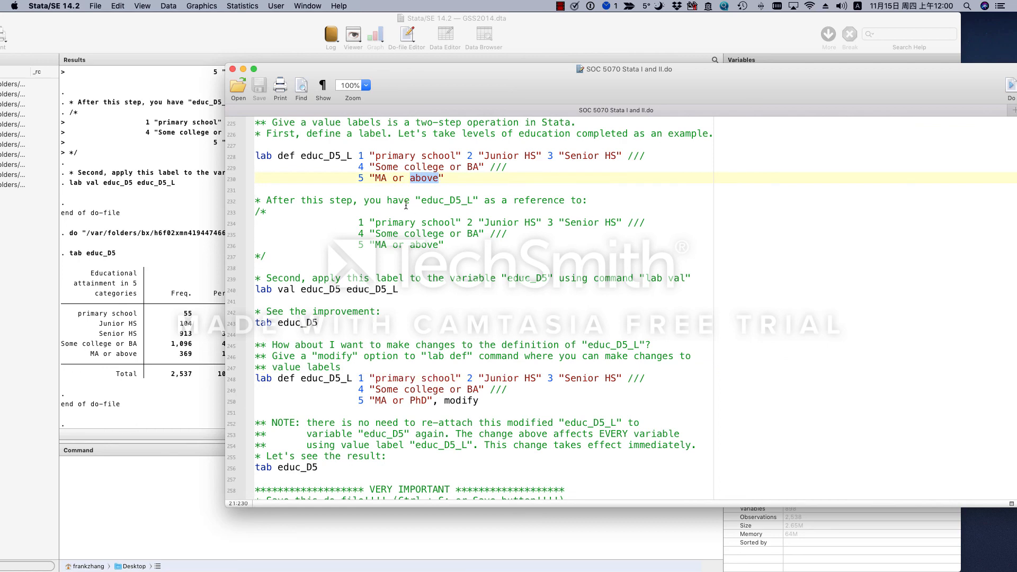
left_click_drag(374, 178, 440, 189)
scroll(440, 188, "down", 3)
left_click_drag(374, 300, 425, 301)
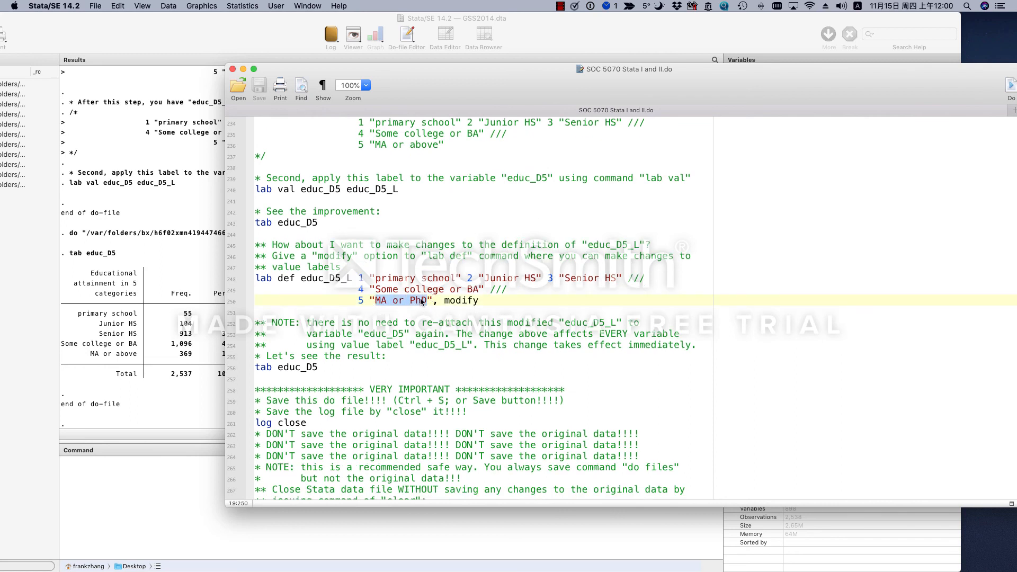
- Run the lab def educ_D5_L command with the modify option to relabel code 5 as "MA or PhD"
left_click(422, 319)
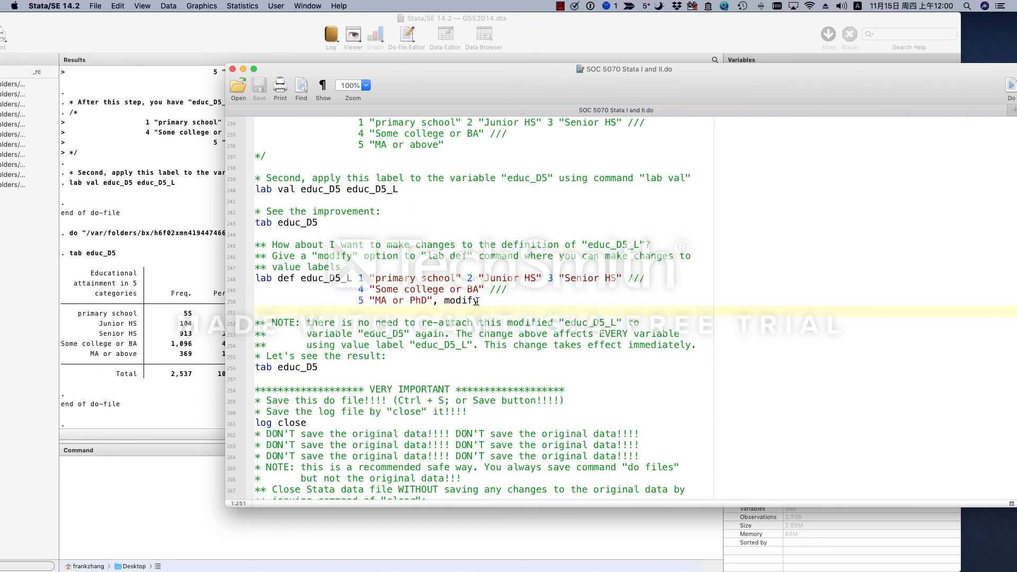
left_click_drag(478, 300, 433, 301)
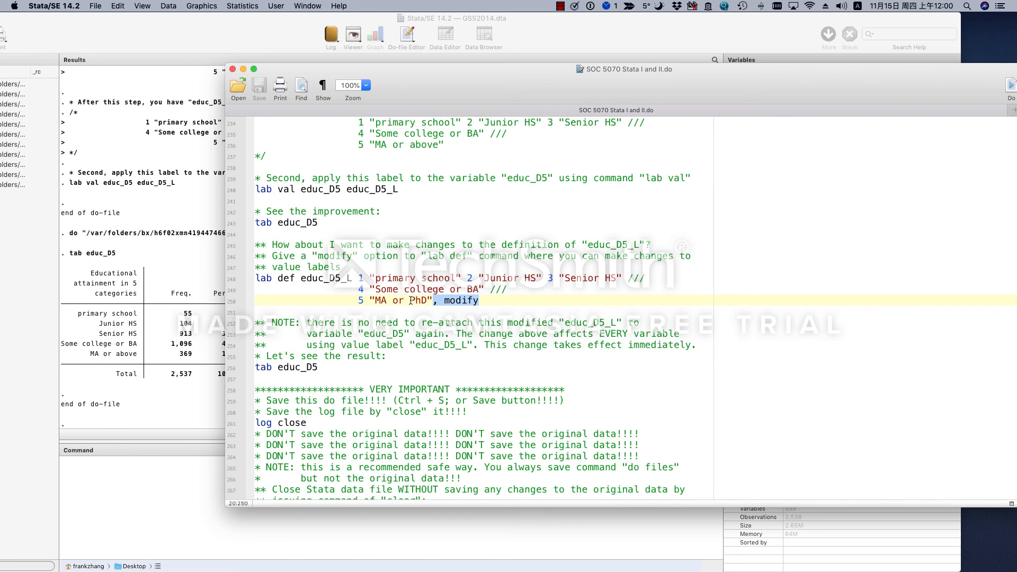
left_click(358, 301)
left_click_drag(375, 300, 427, 301)
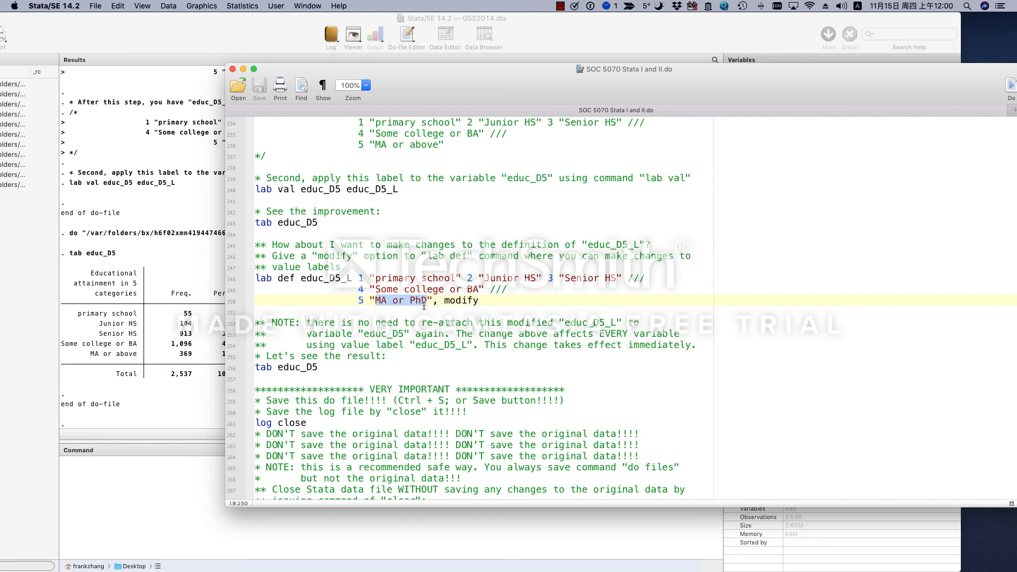
left_click_drag(515, 300, 252, 277)
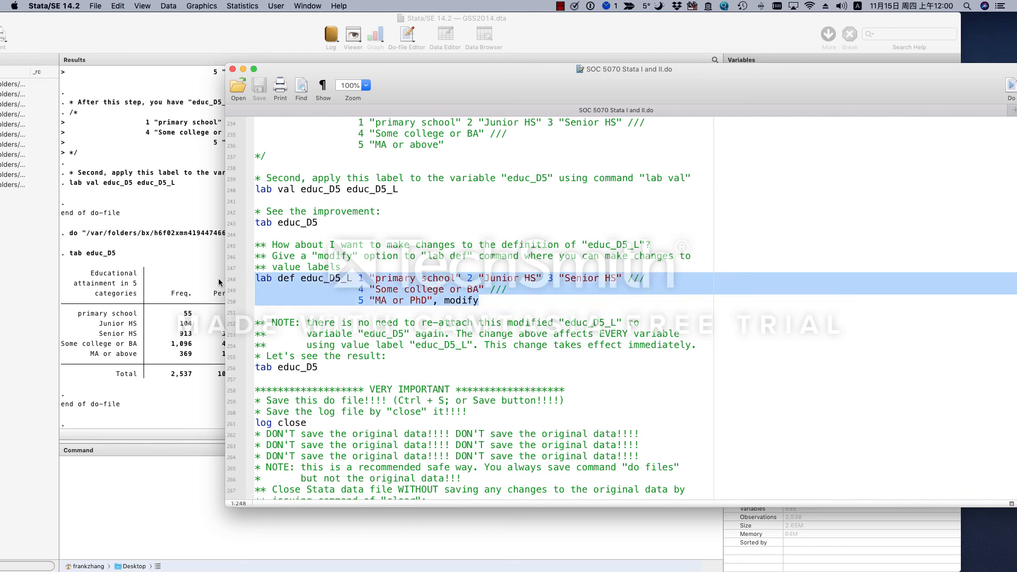
left_click(1012, 91)
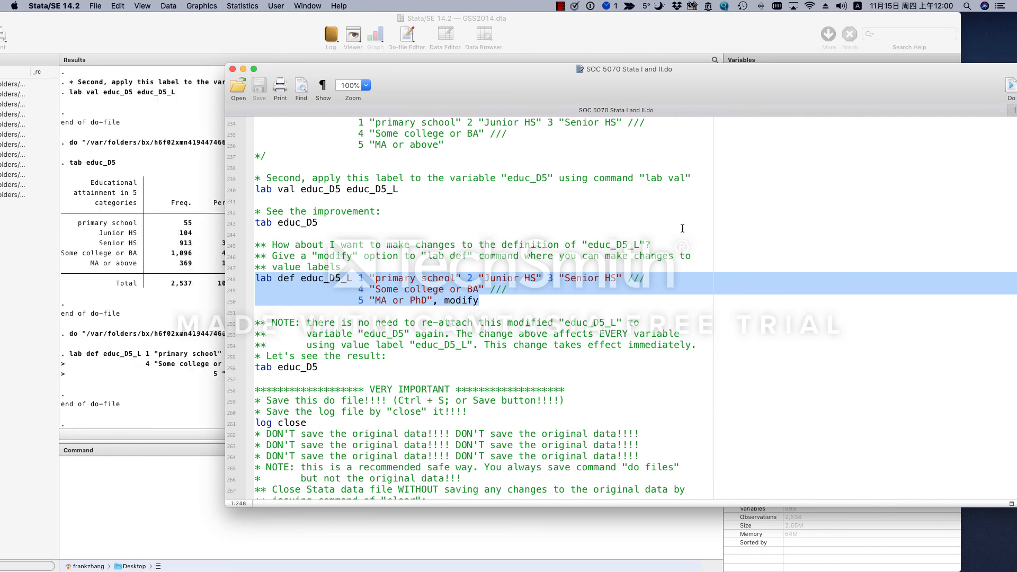
- Examine the syntax of the modified lab def command: the label name, the text for code 5 and the comma before modify
double_click(460, 300)
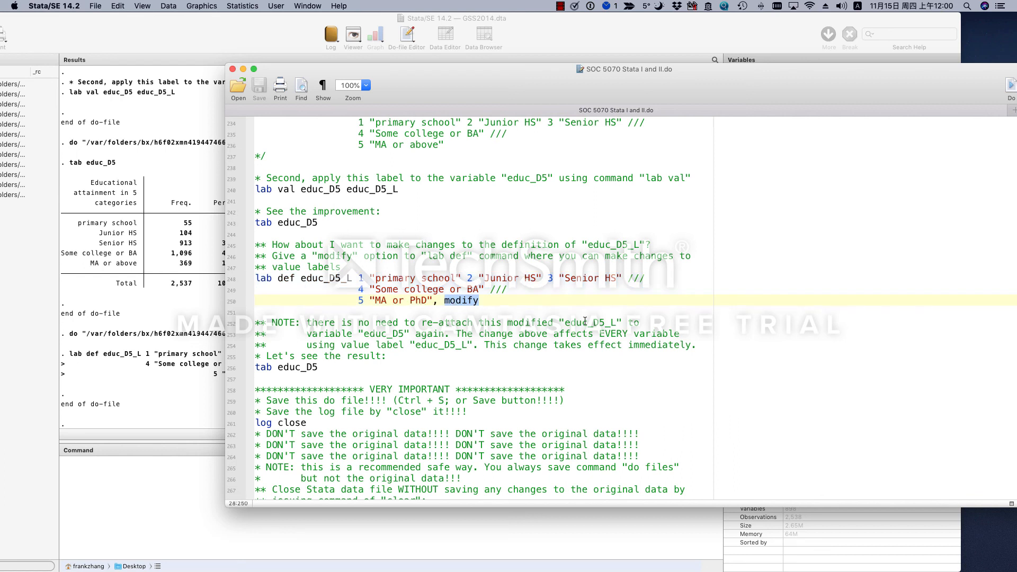
double_click(332, 279)
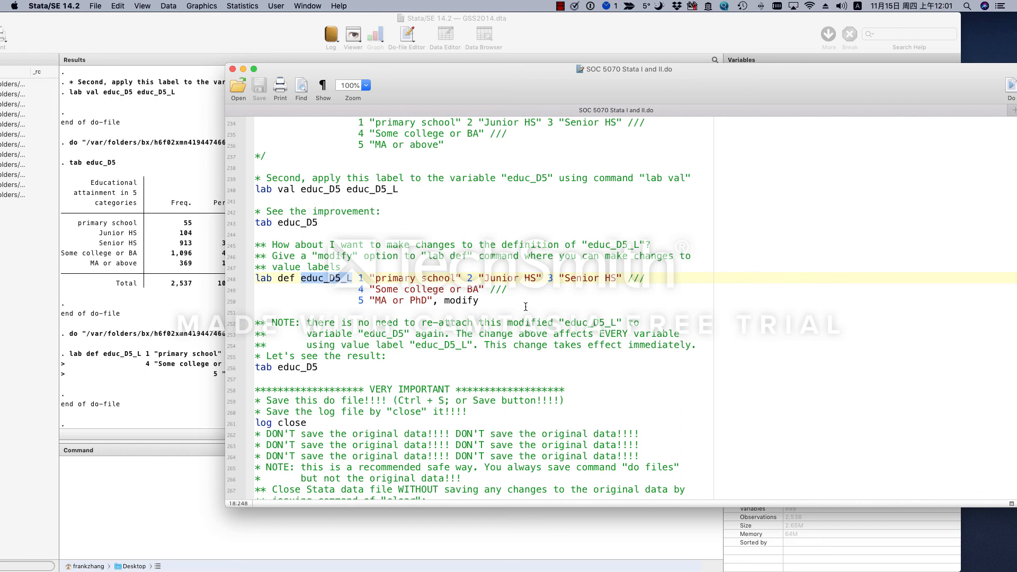
left_click(438, 301)
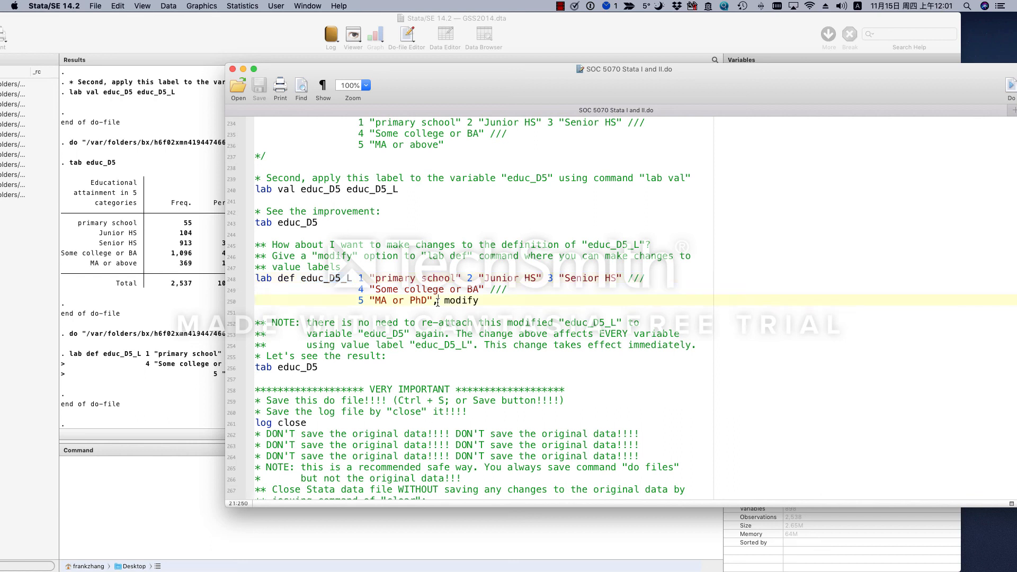
left_click_drag(478, 303, 433, 301)
double_click(422, 300)
left_click(441, 307)
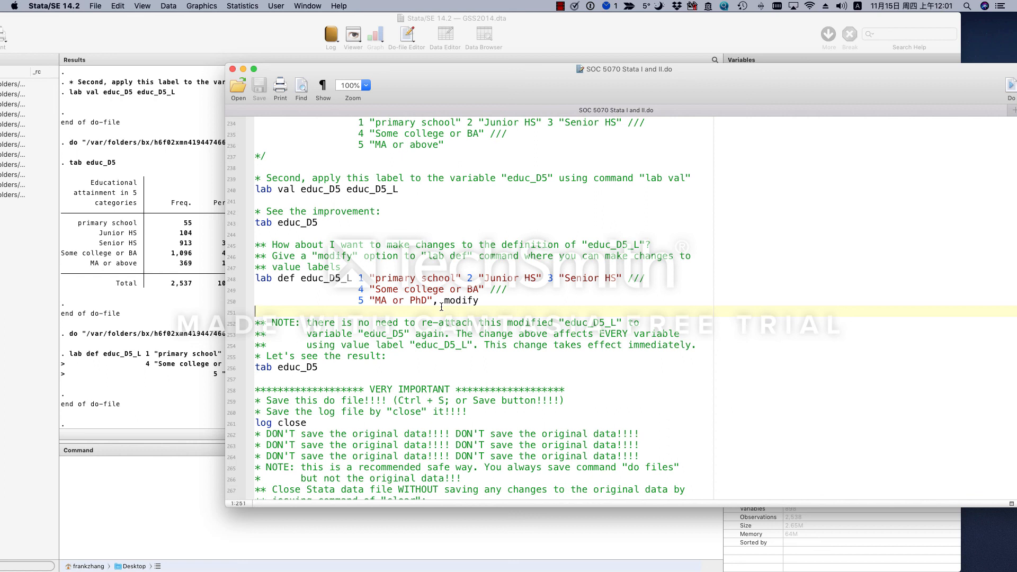
double_click(325, 280)
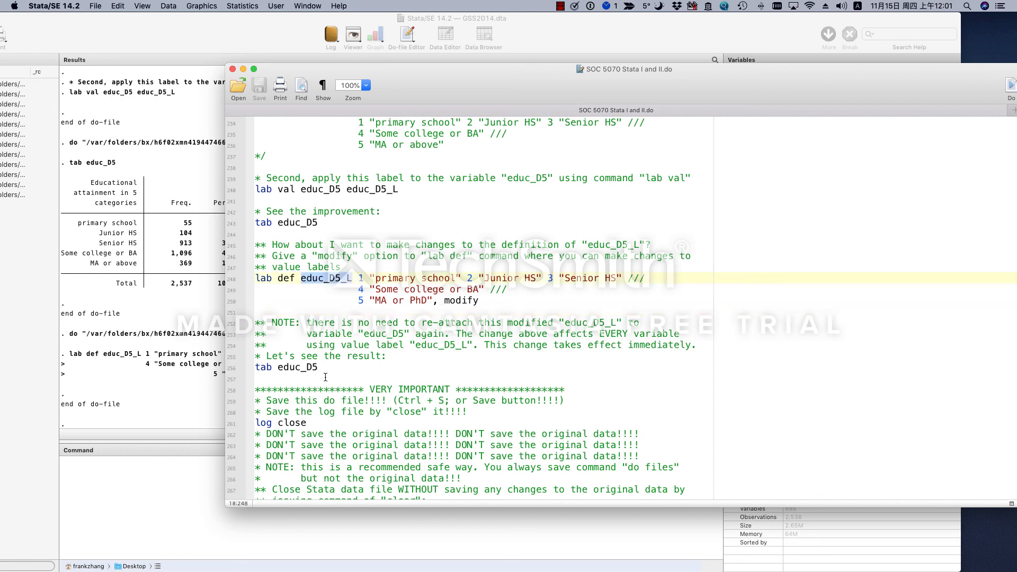
- Run tab educ_D5 beneath the "Let's see the result" comment and check the label for category 5 in the output
left_click_drag(341, 367, 223, 366)
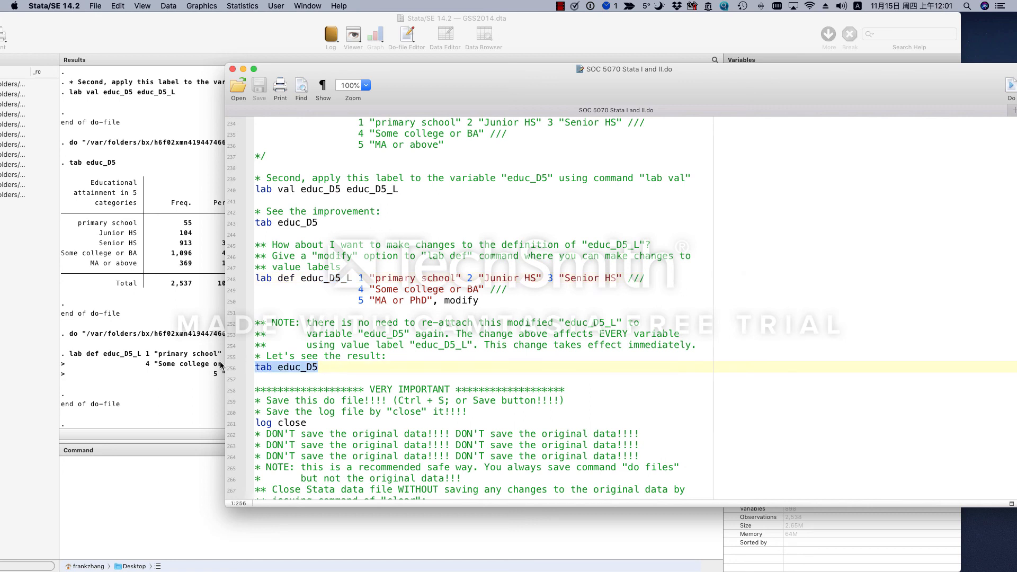
left_click(1010, 87)
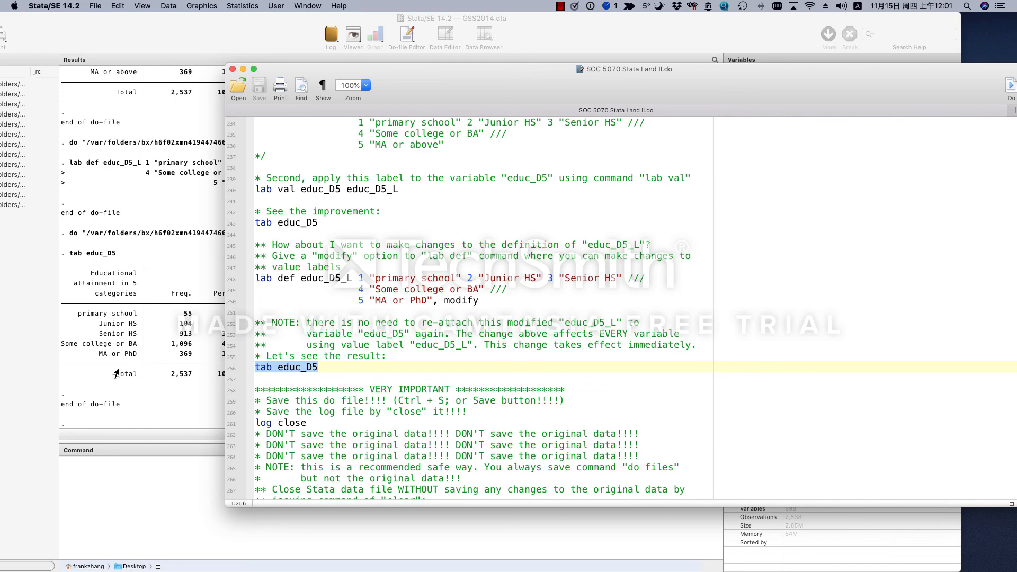
left_click(99, 356)
mouse_move(99, 355)
left_mouse_down()
mouse_move(137, 360)
mouse_move(99, 354)
left_mouse_up()
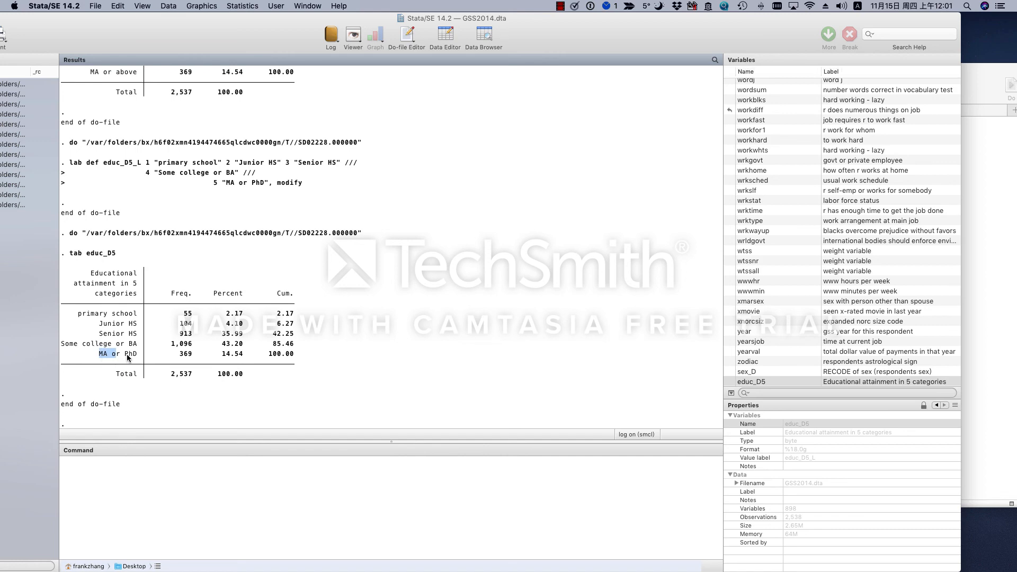
- Run log close from the do-file's VERY IMPORTANT section to save and close the log file
left_click(979, 333)
scroll(370, 367, "down", 4)
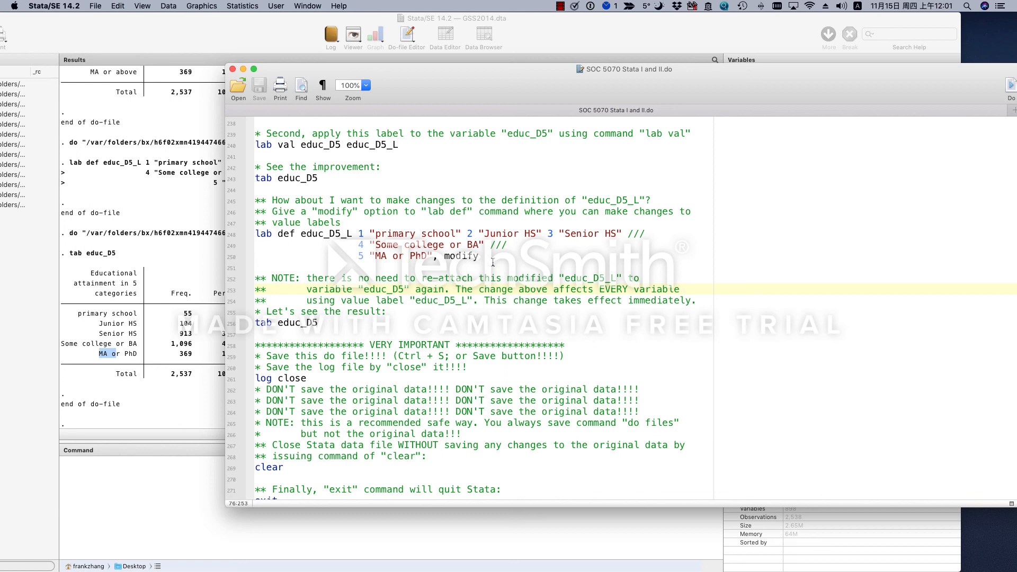
scroll(492, 261, "down", 5)
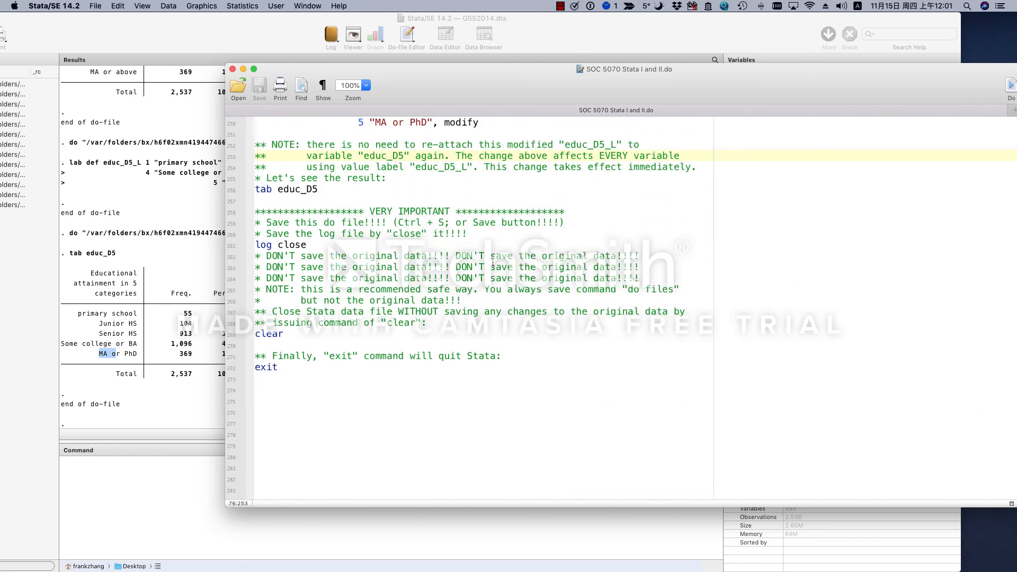
scroll(492, 262, "up", 2)
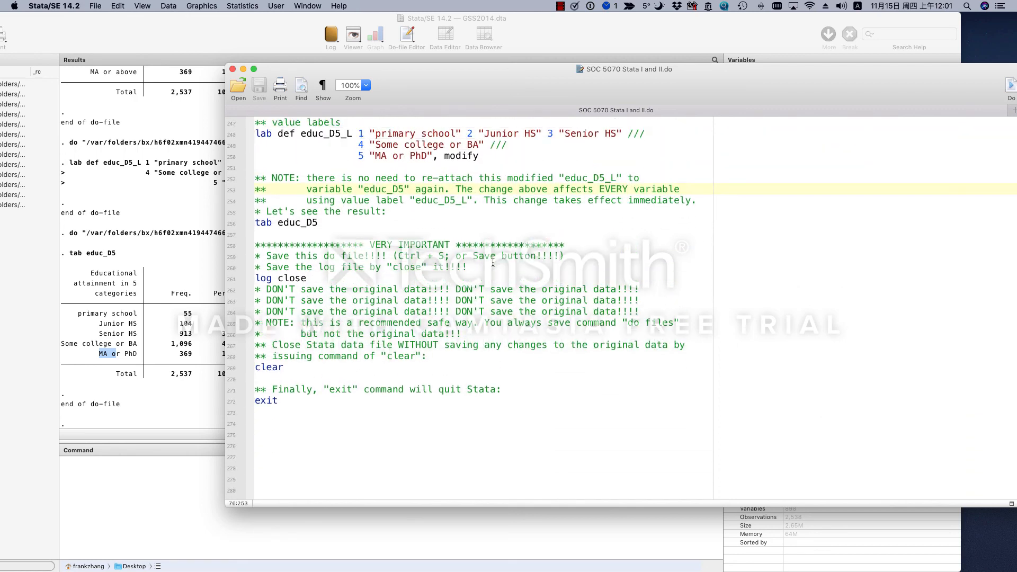
left_click_drag(338, 278, 174, 280)
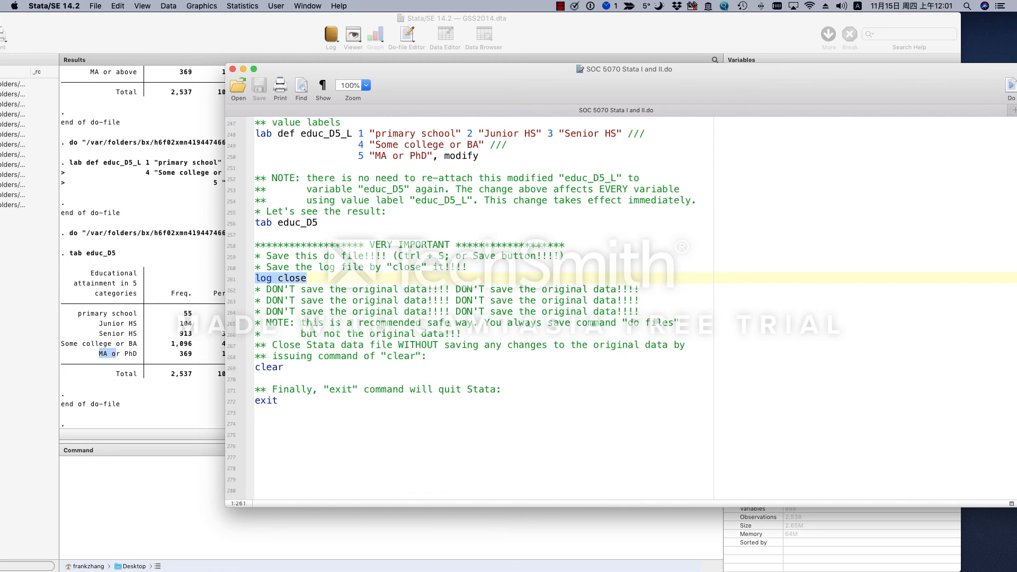
left_click(1010, 87)
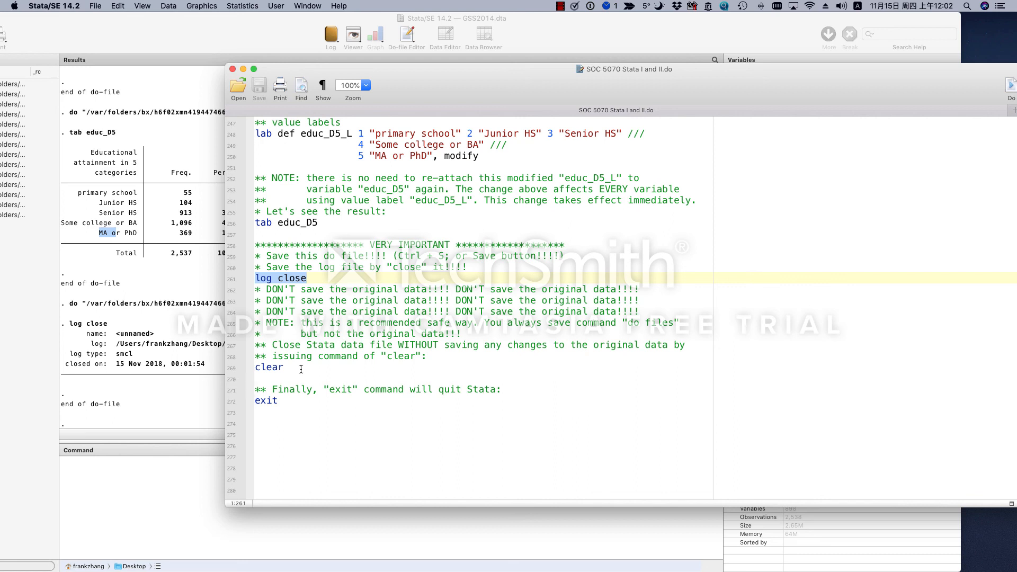
- Run the clear command to close the GSS2014 dataset without saving changes to the original data
left_click_drag(299, 369, 225, 371)
key("super+shift+d")
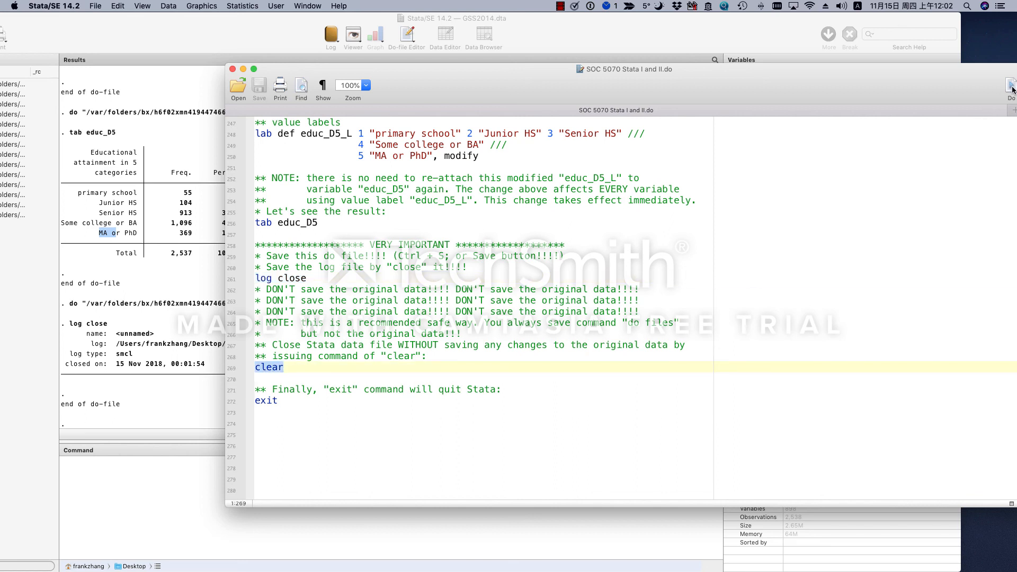
left_click(281, 415)
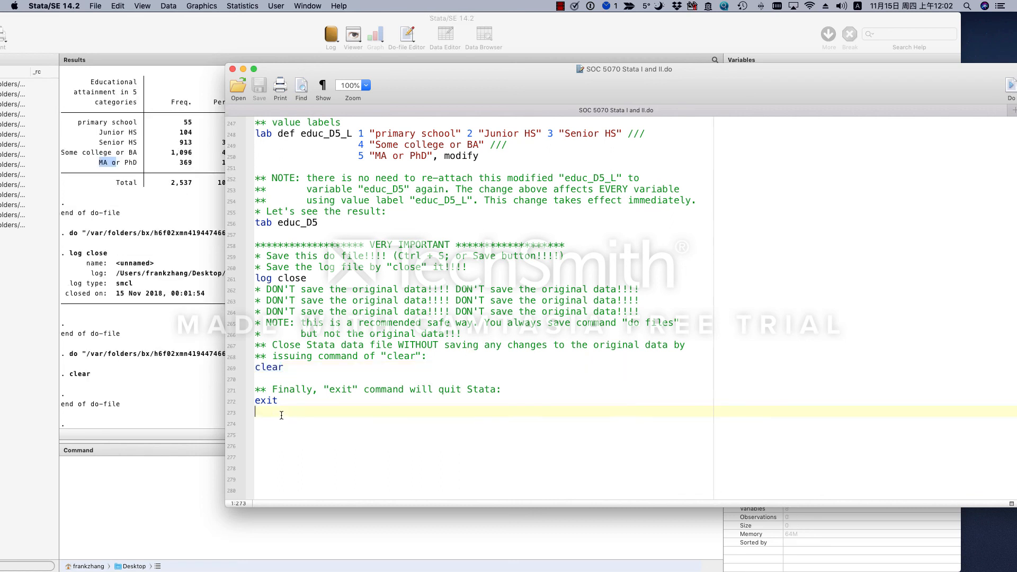